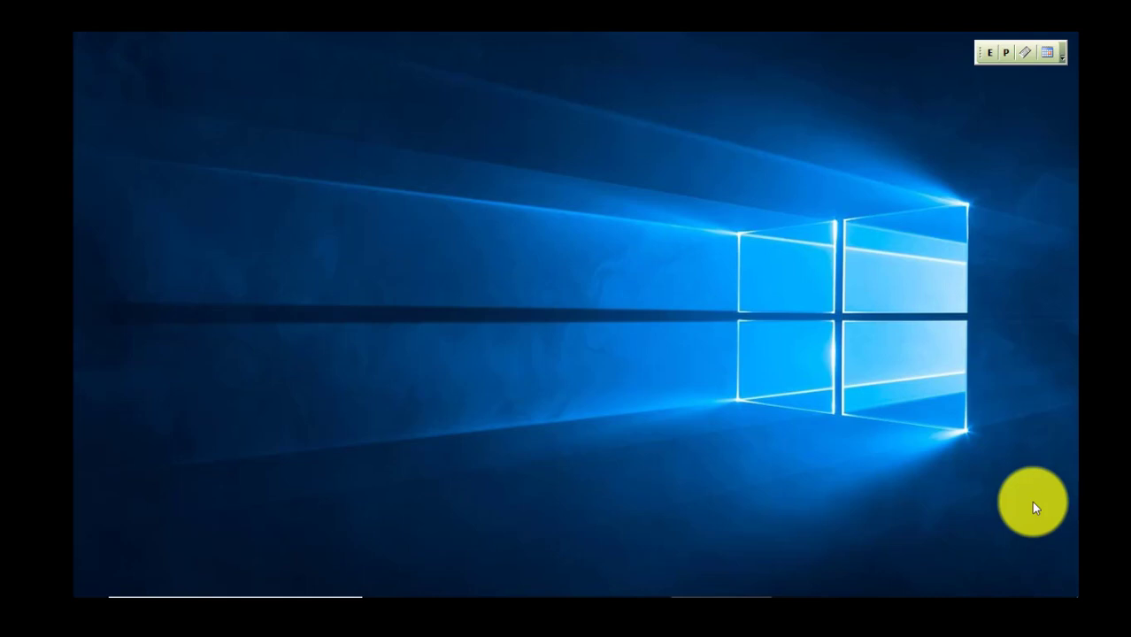
Step: Launch Microsoft Edge from the taskbar to its Start page
left_click(84, 584)
left_click(80, 588)
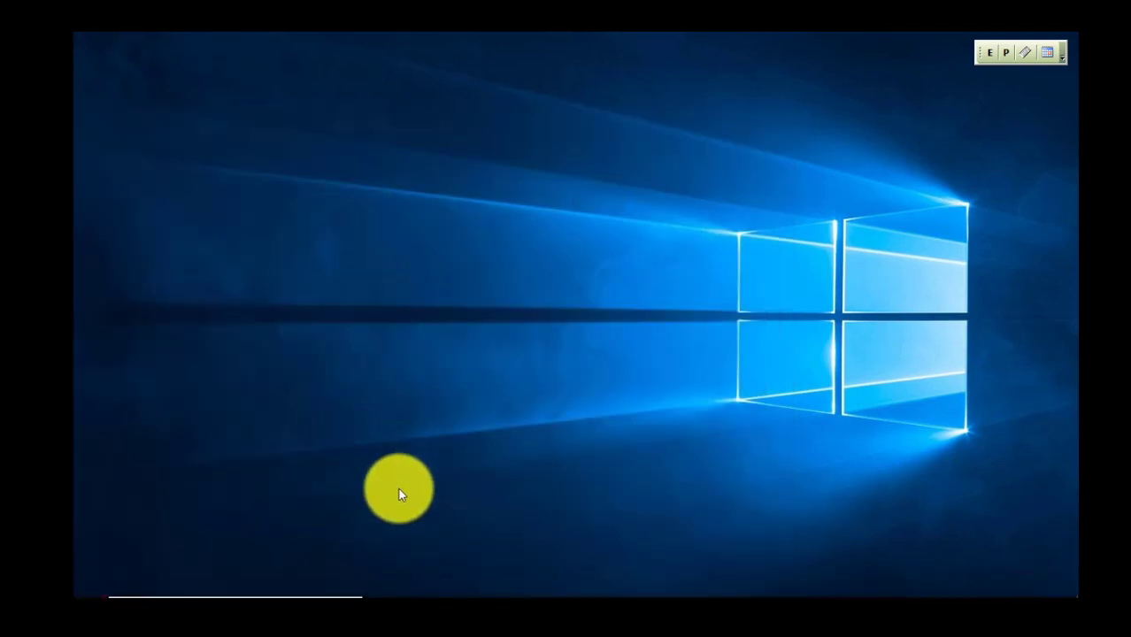
left_click(411, 584)
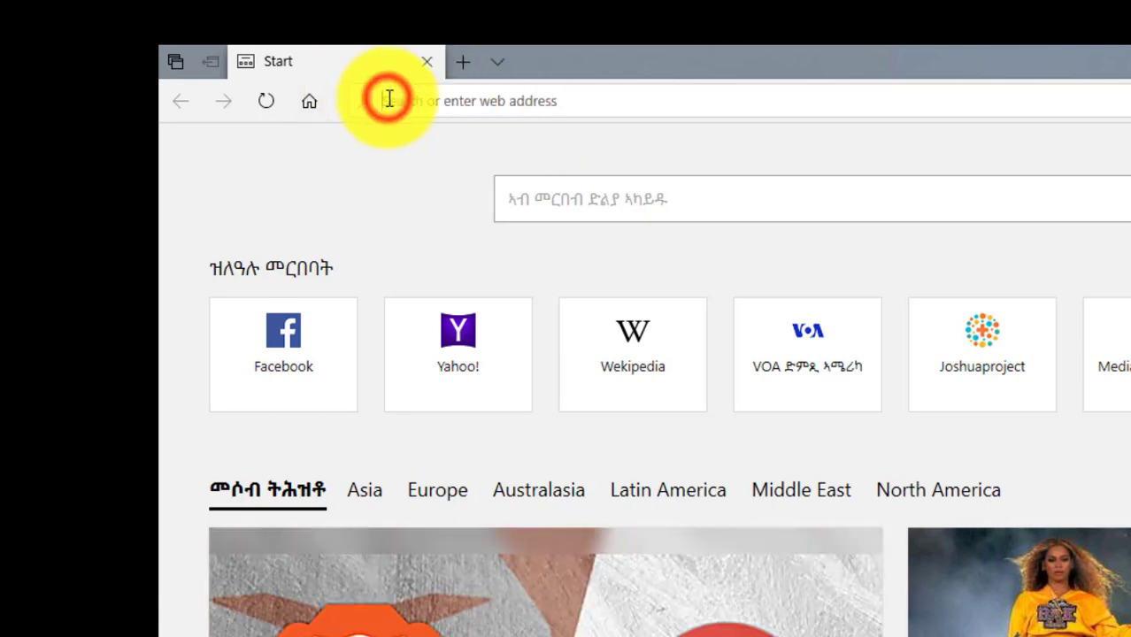
type("www")
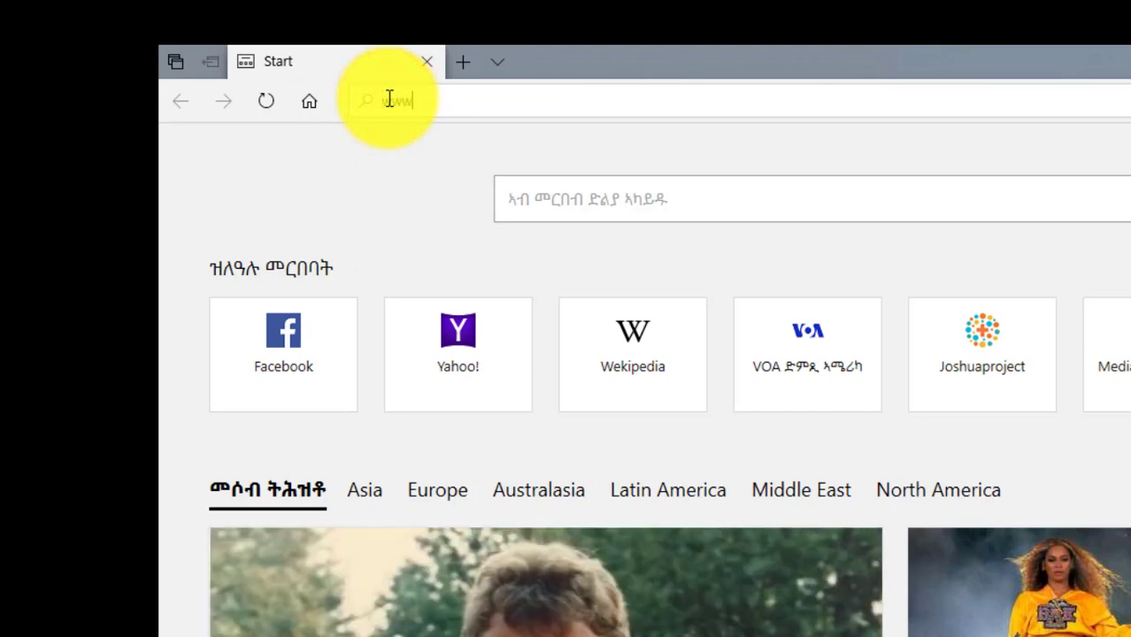
type(".gmail.com")
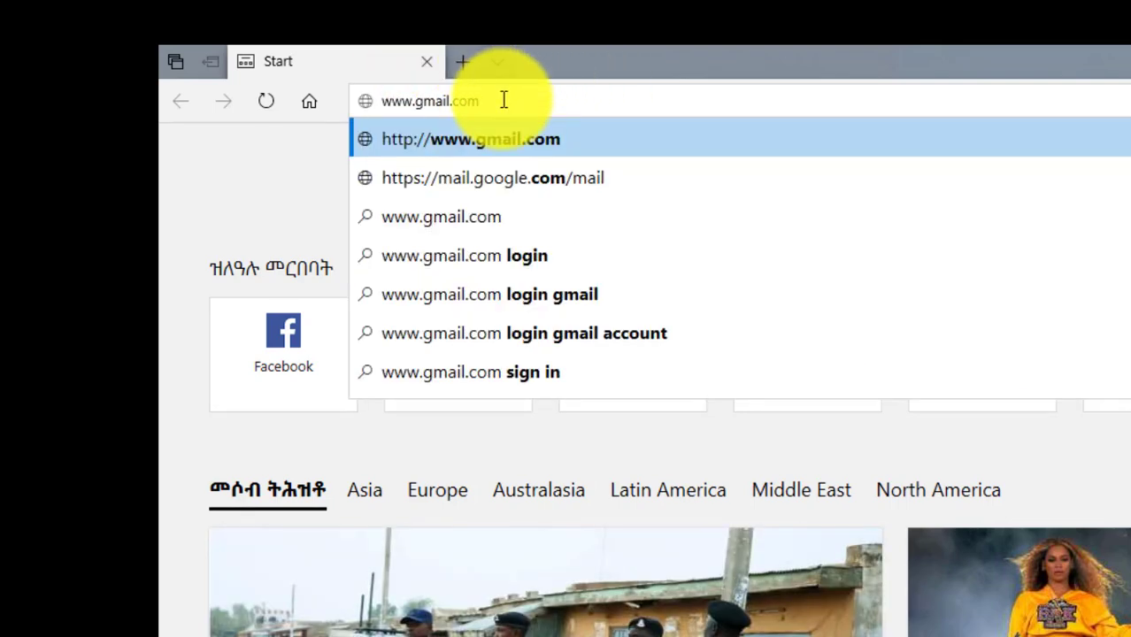
key("Return")
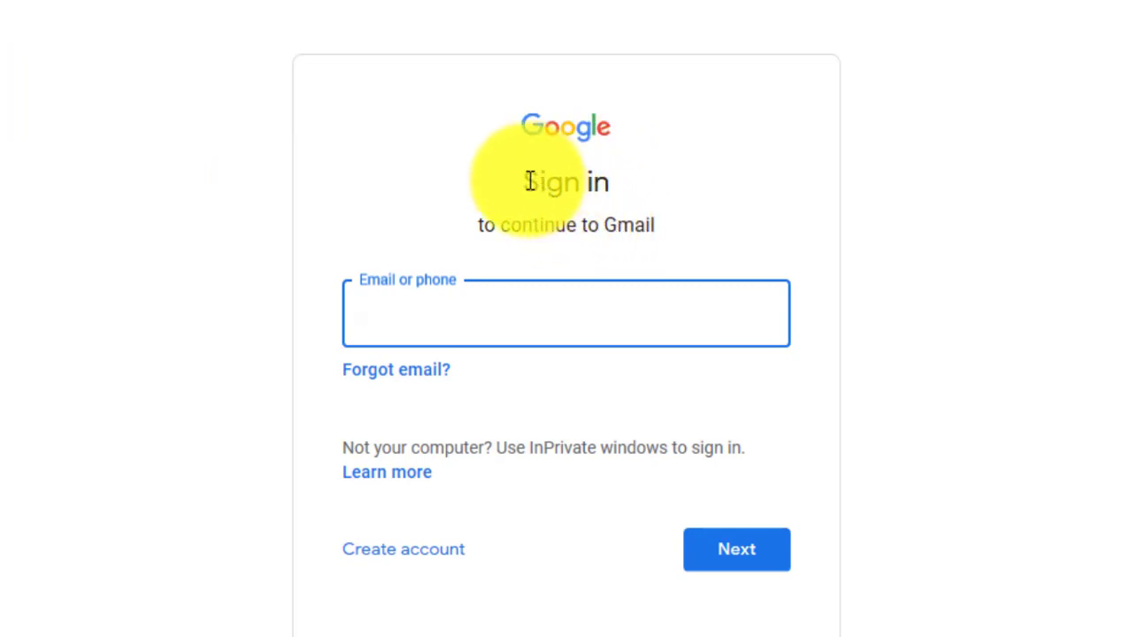
Step: Choose Create account, For myself, from the Gmail sign-in page
left_click(388, 321)
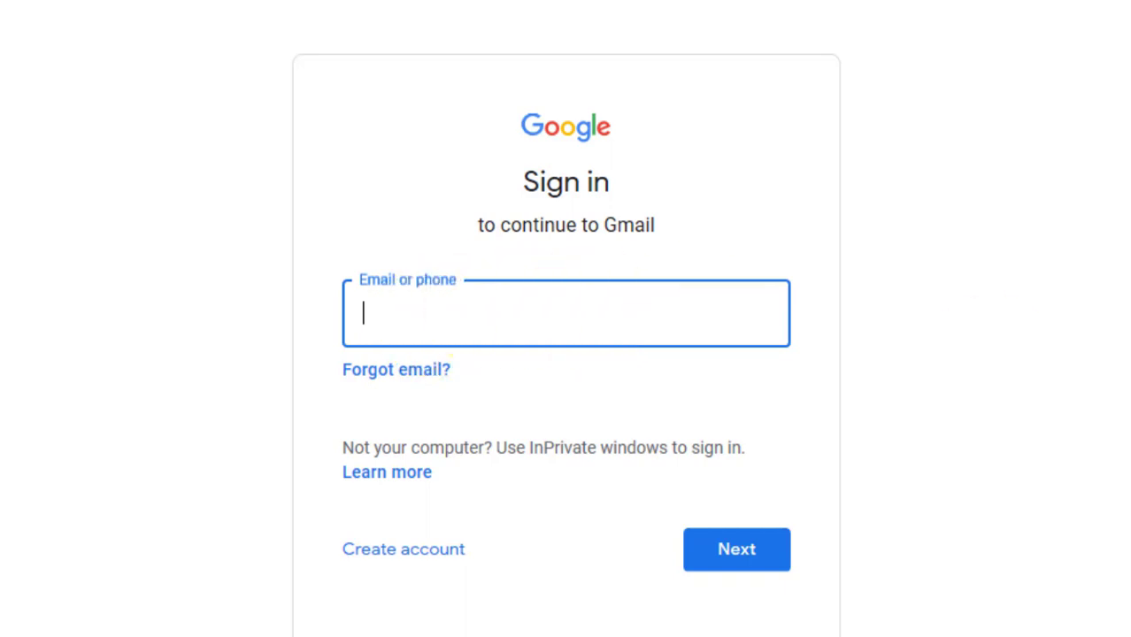
left_click(414, 555)
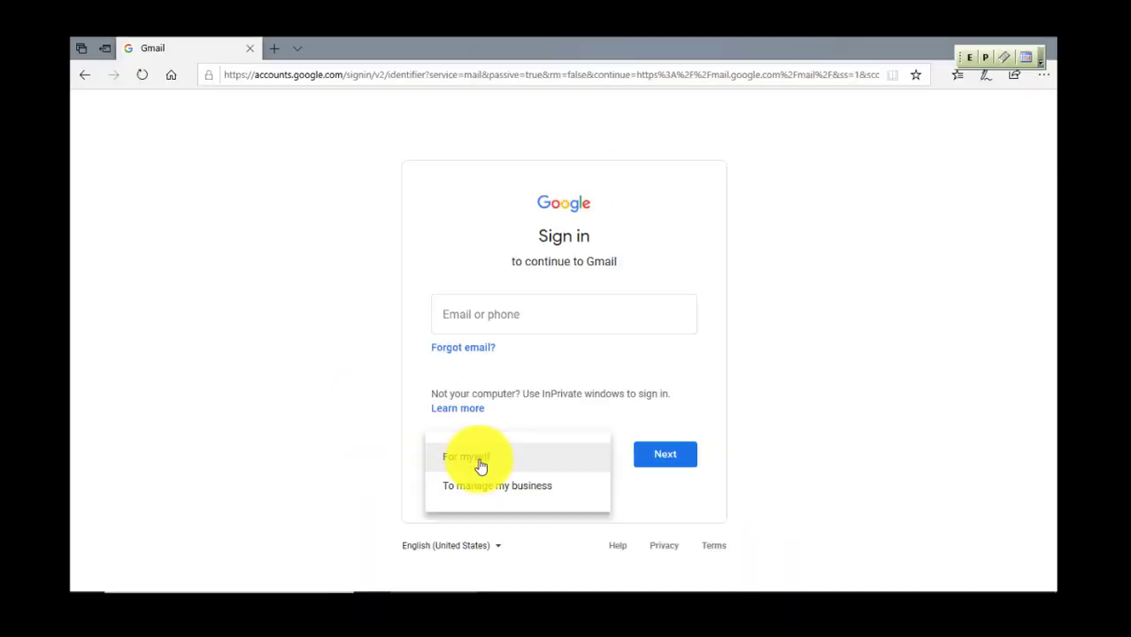
left_click(428, 570)
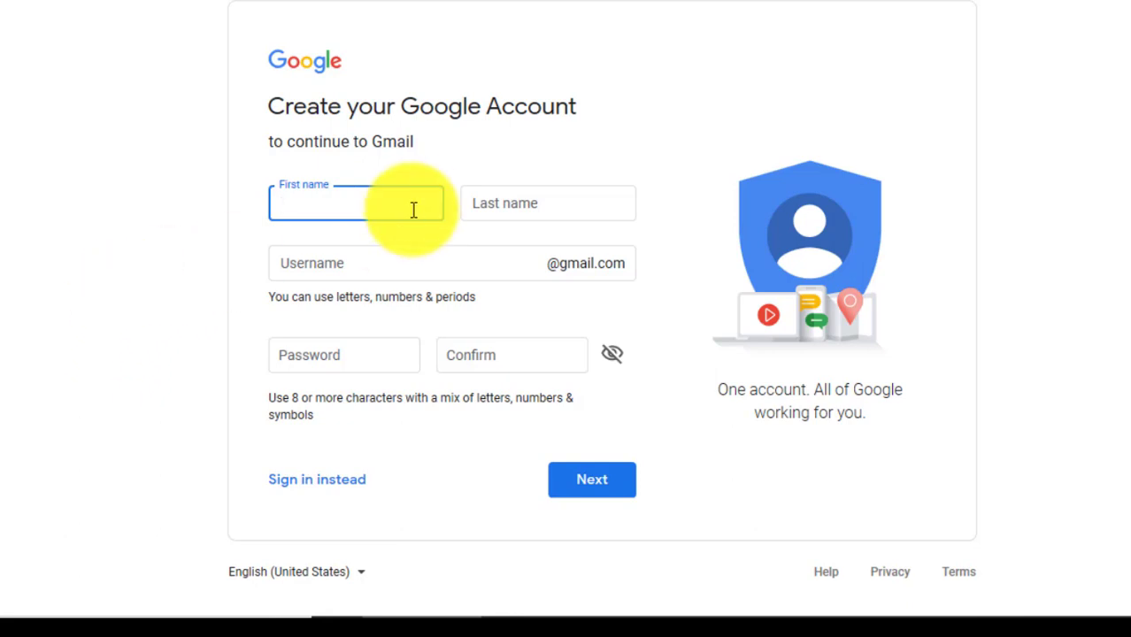
Step: Enter the account holder's first and last name on the sign-up form
left_click(512, 203)
left_click(347, 195)
left_click(318, 263)
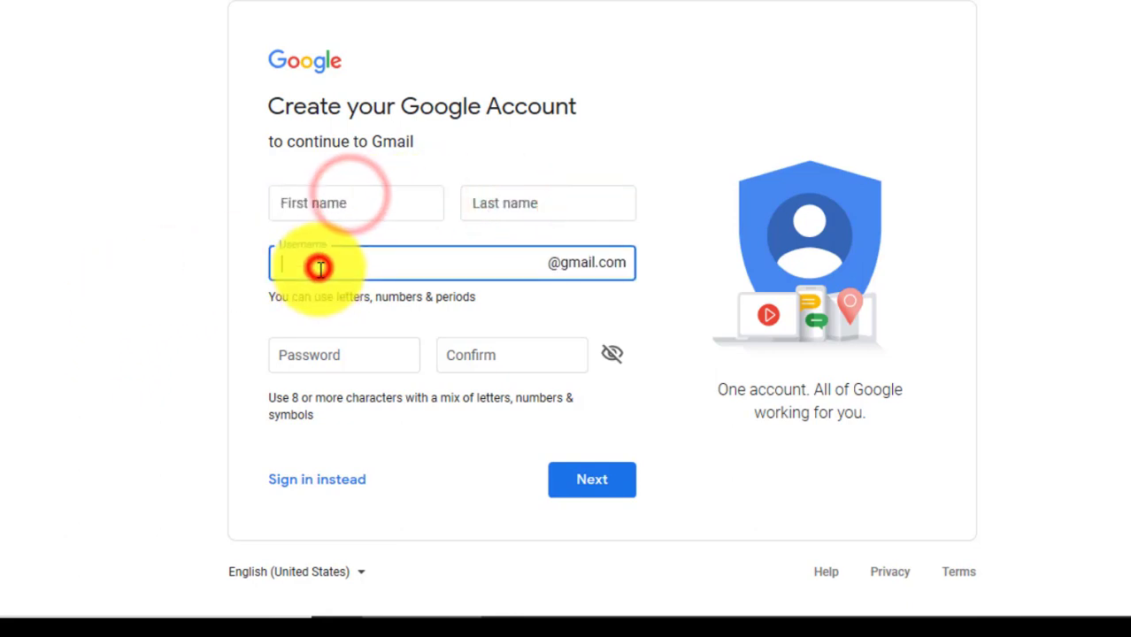
left_click(322, 204)
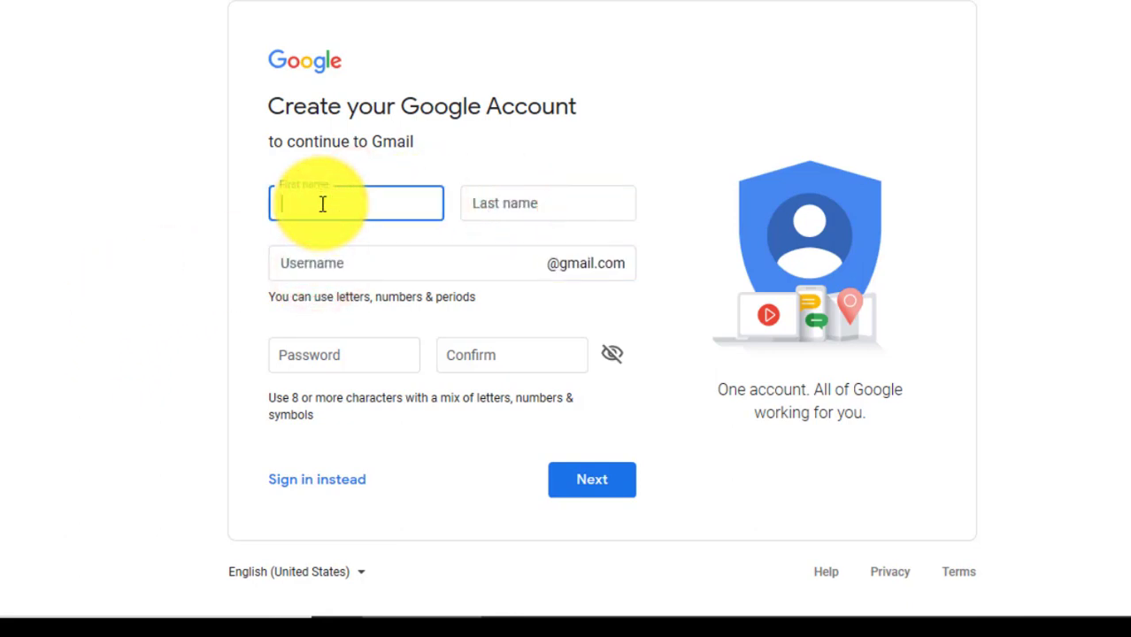
left_click(529, 202)
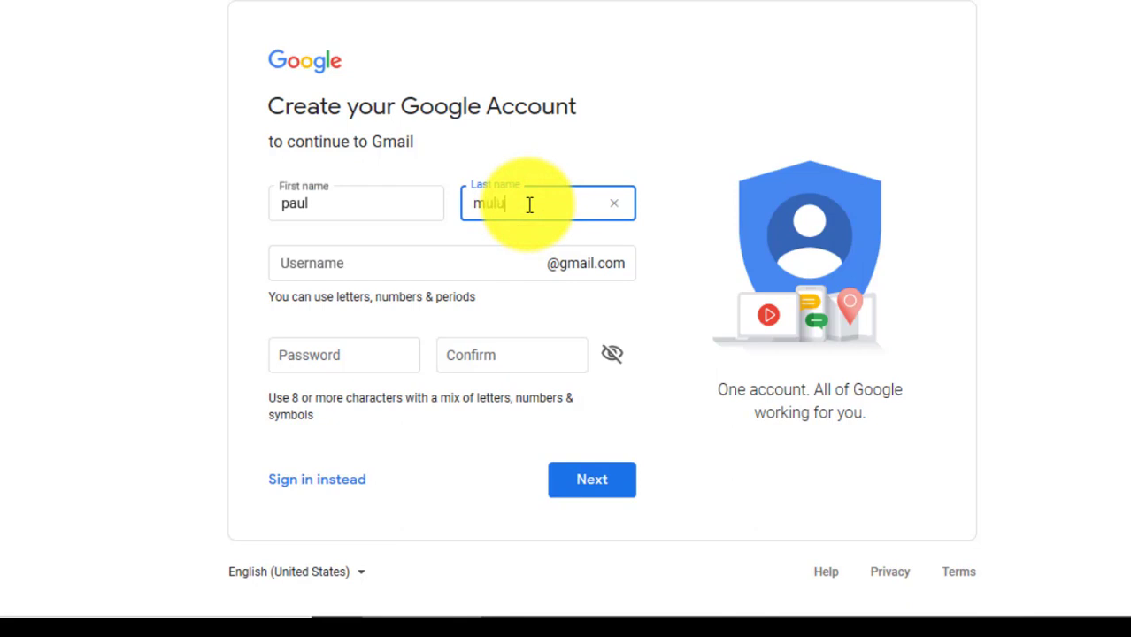
left_click(342, 265)
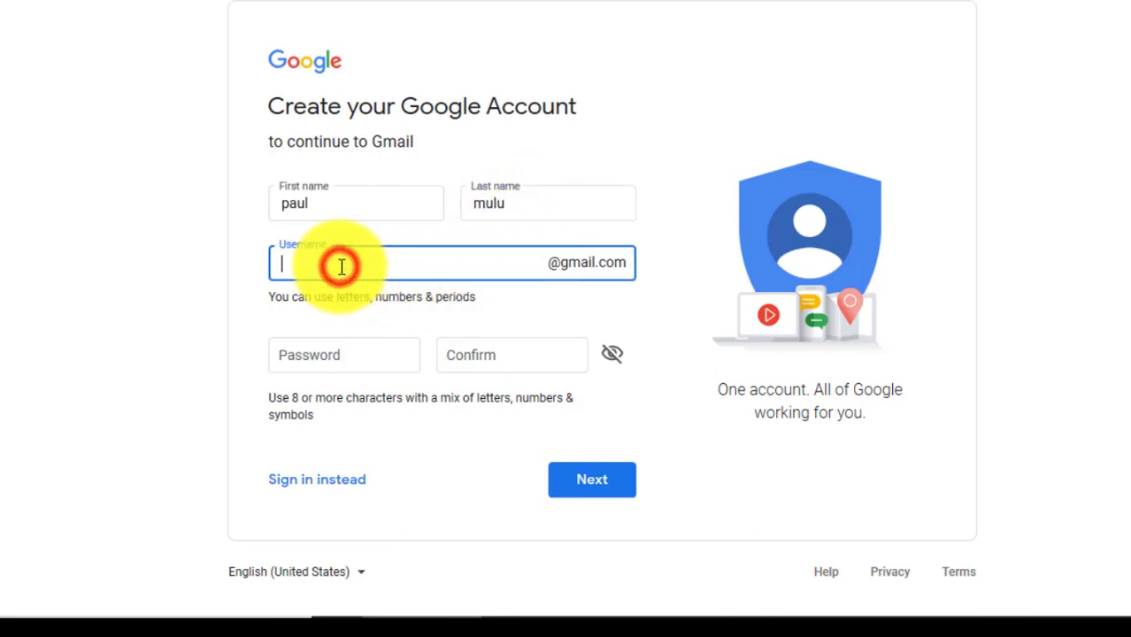
Step: Re-enter the first name and recheck the name and username fields
left_click(304, 198)
type("paul")
left_click(507, 199)
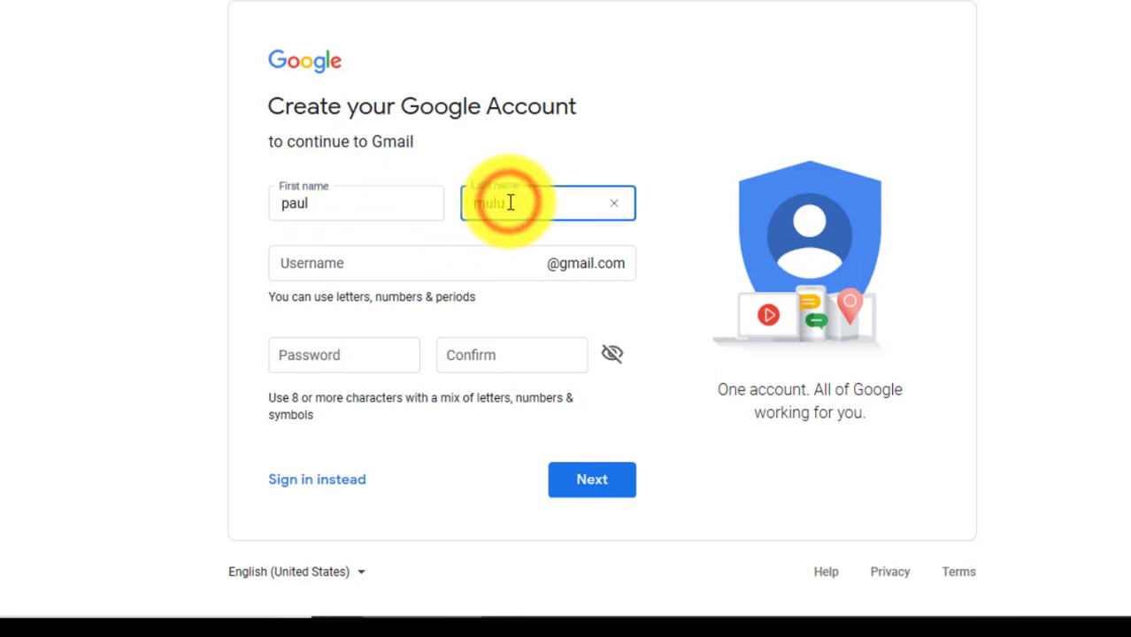
left_click(308, 261)
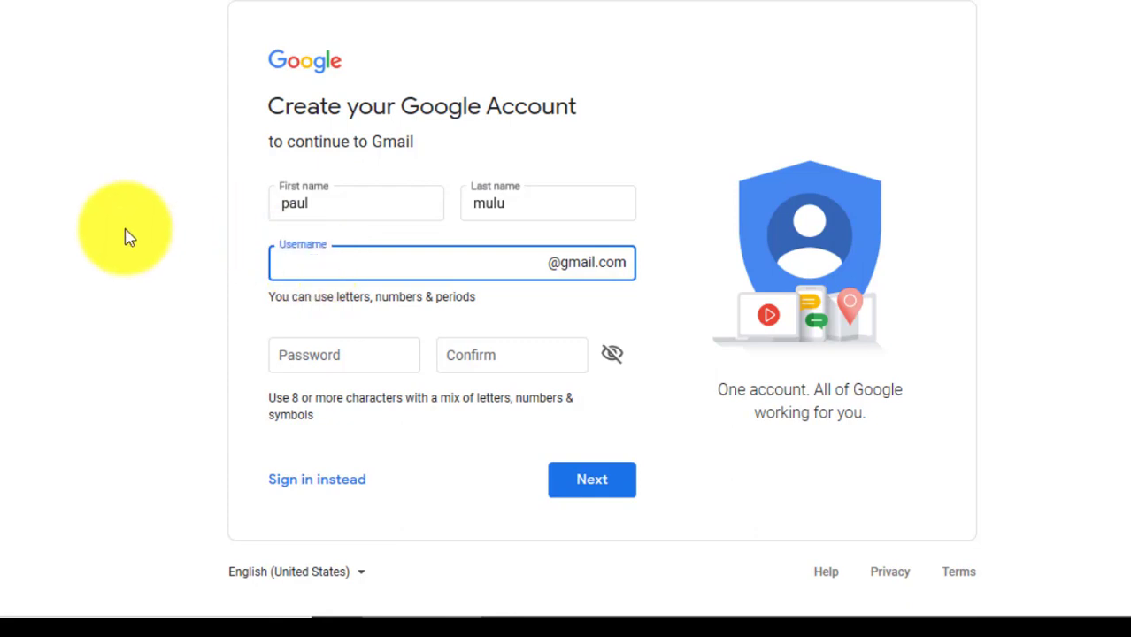
left_click(330, 201)
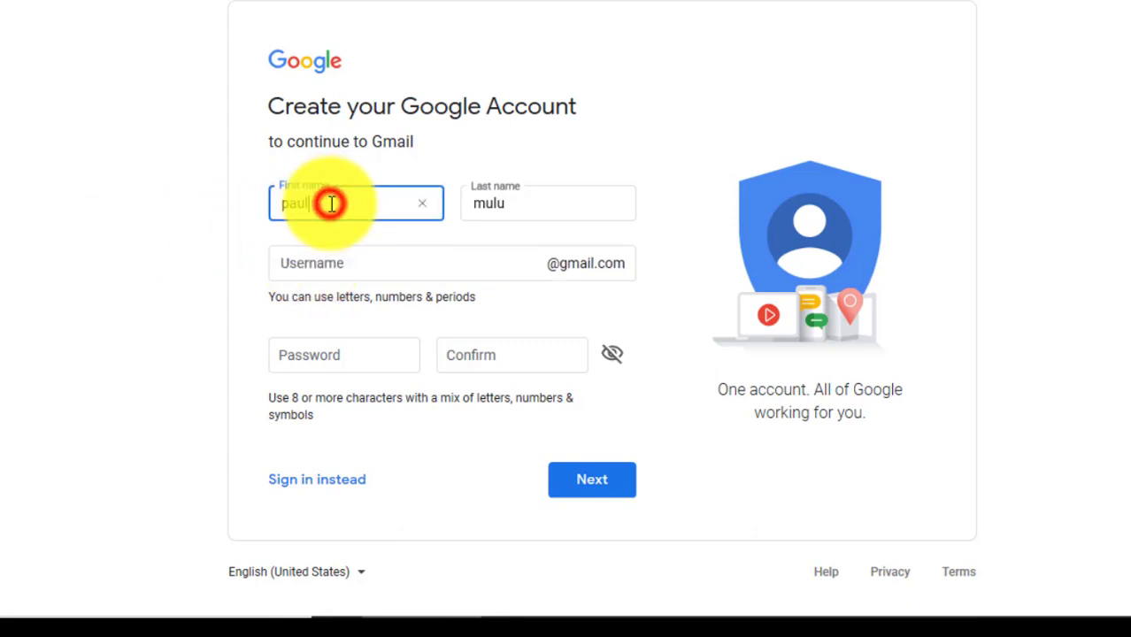
left_click(514, 203)
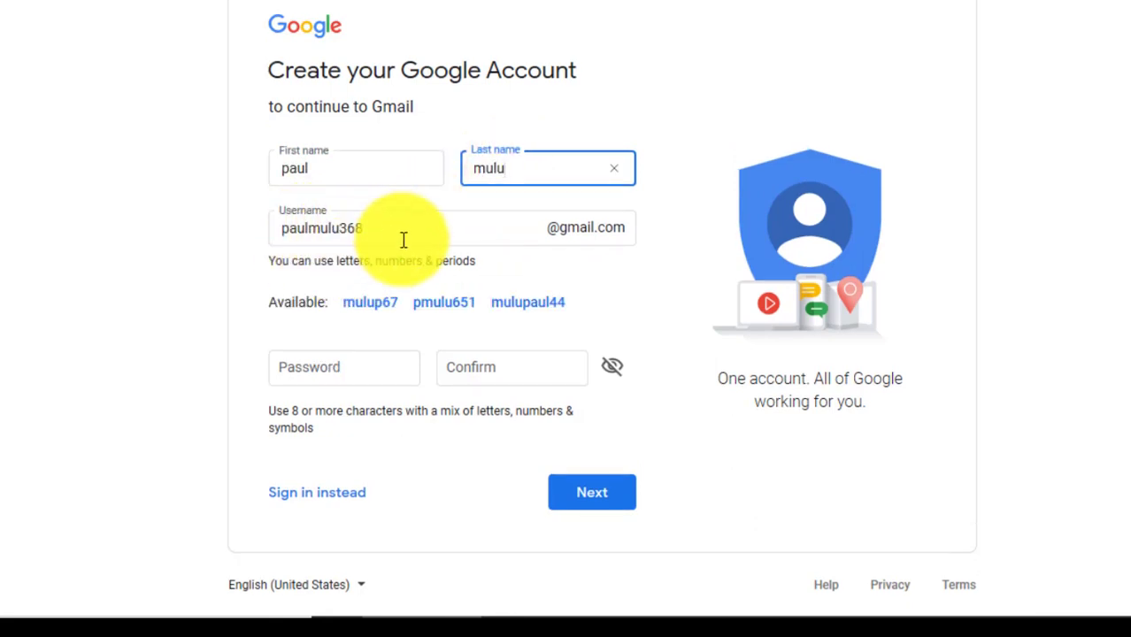
Step: Replace the suggested username with a shorter one without the trailing number
left_click(374, 228)
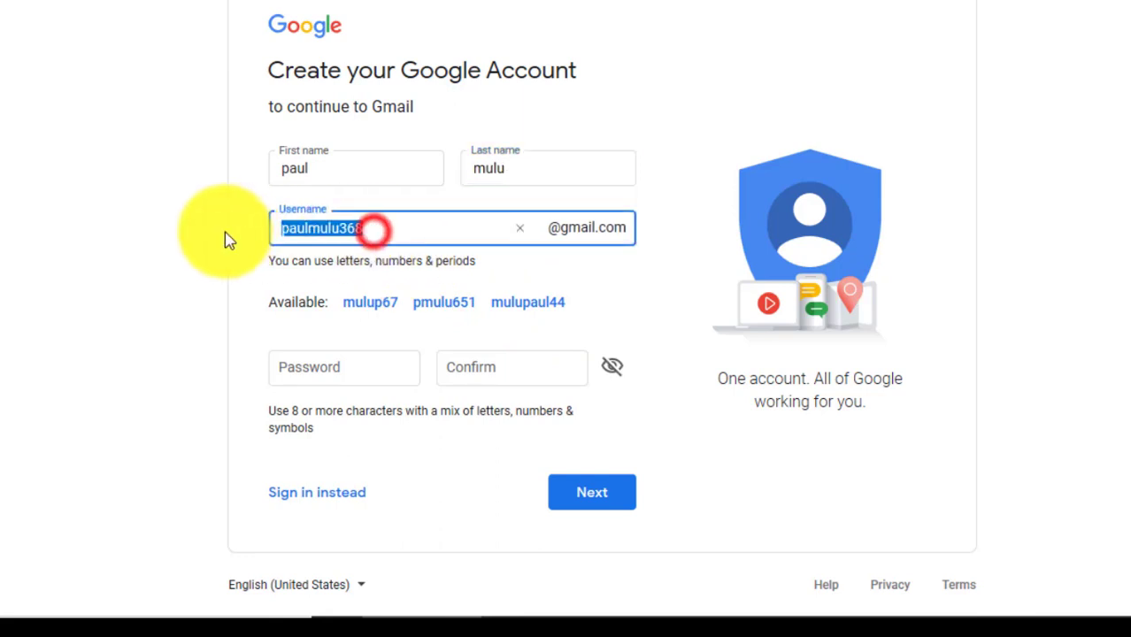
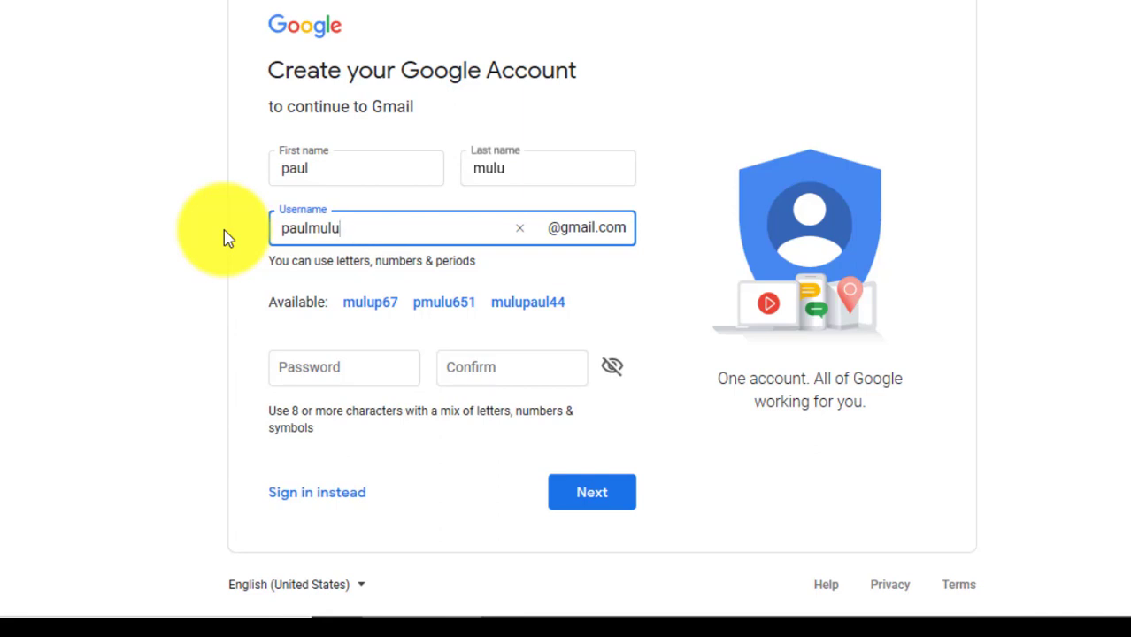
left_click(325, 367)
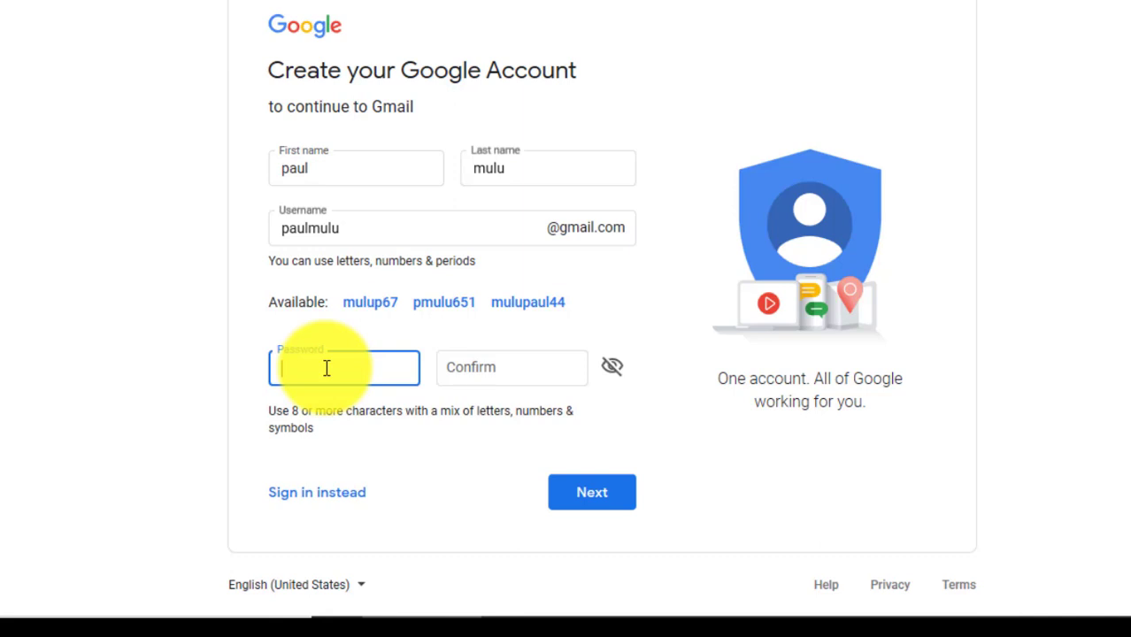
Step: Enter the new account's password in the Password field
left_click(306, 362)
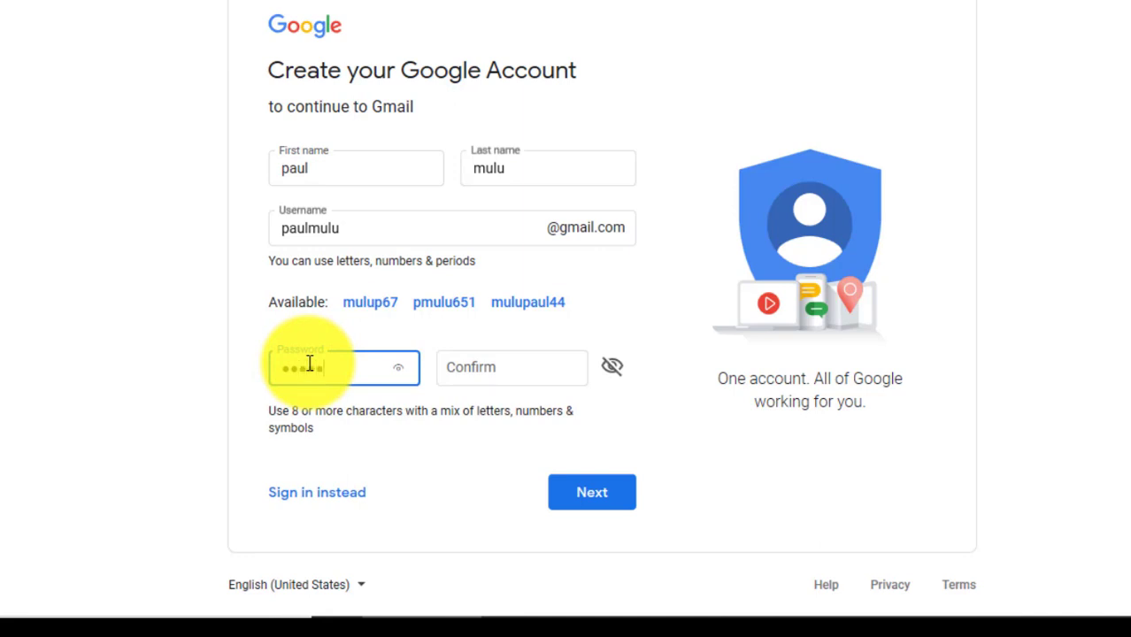
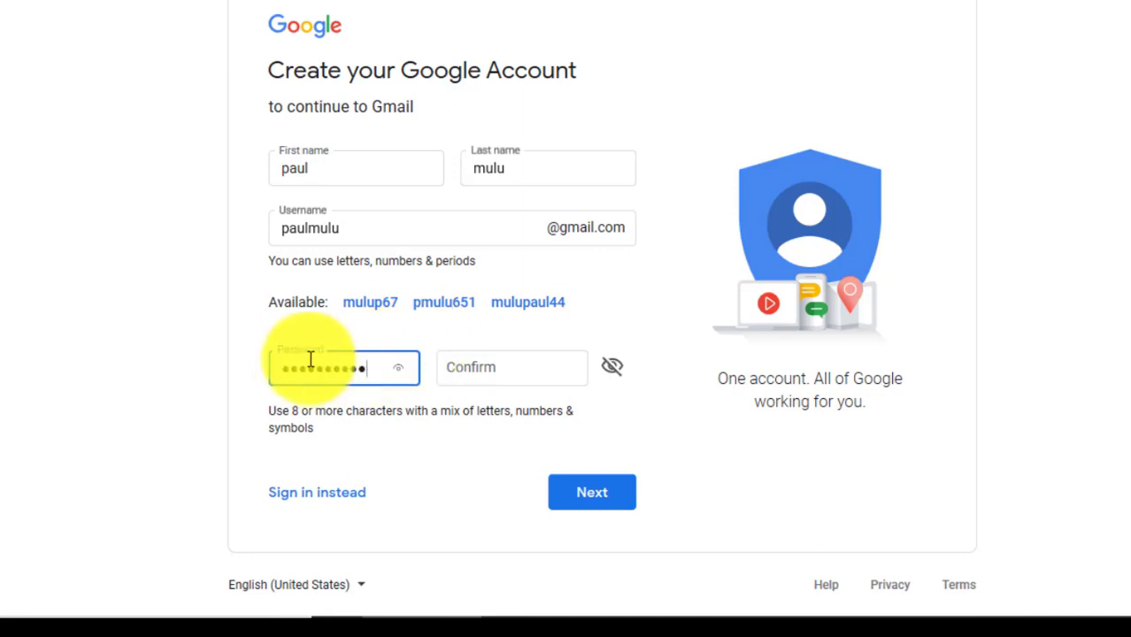
left_click(513, 368)
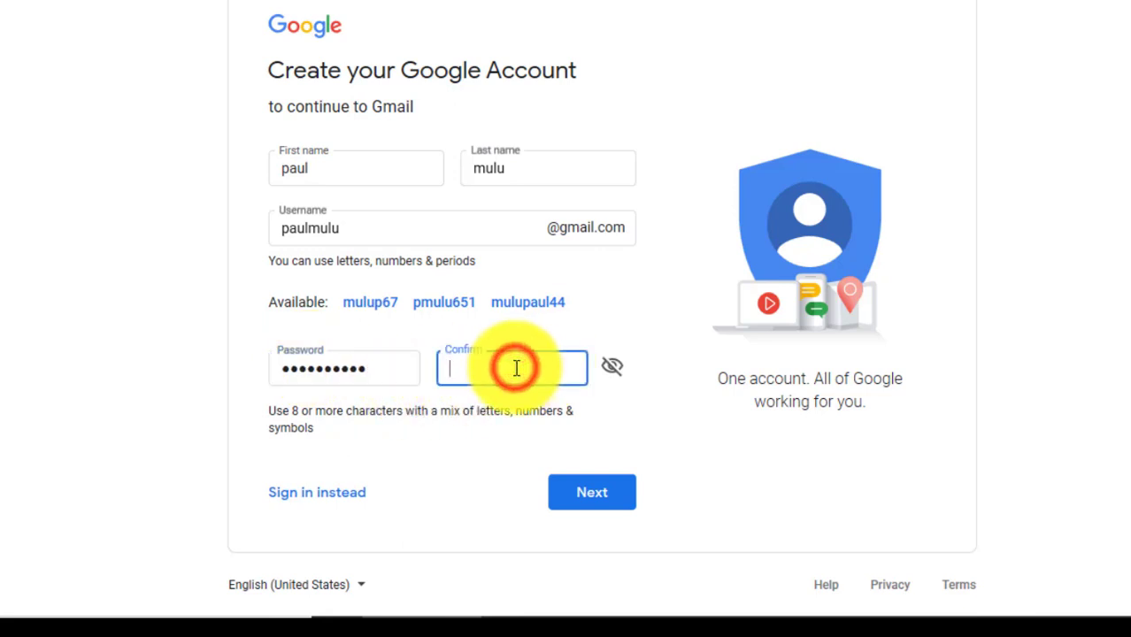
left_click(363, 367)
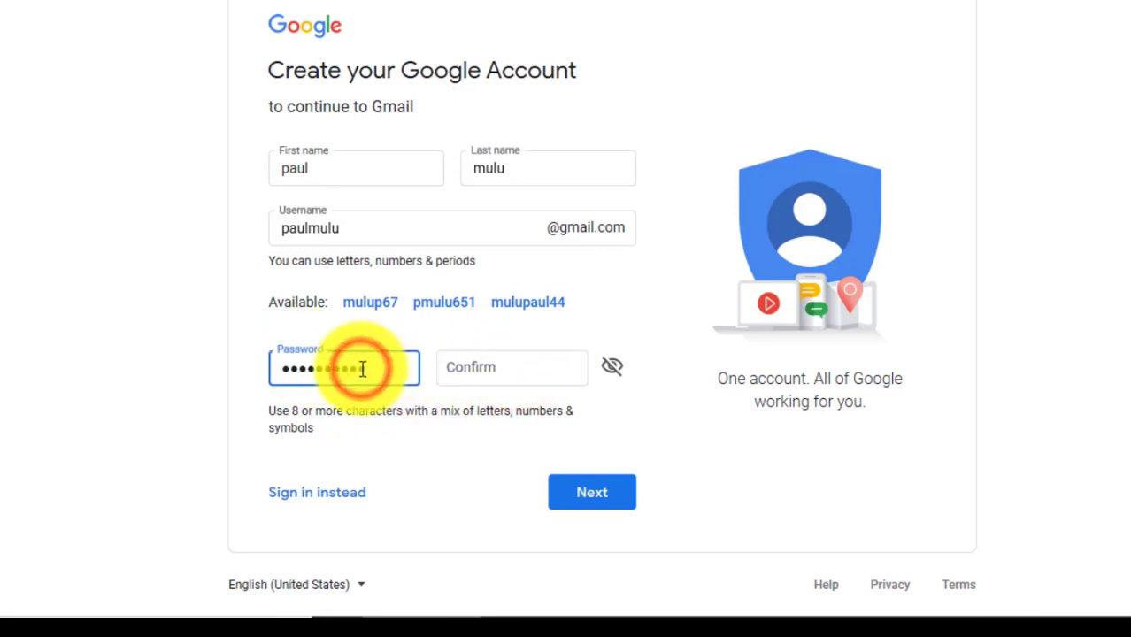
left_click(502, 370)
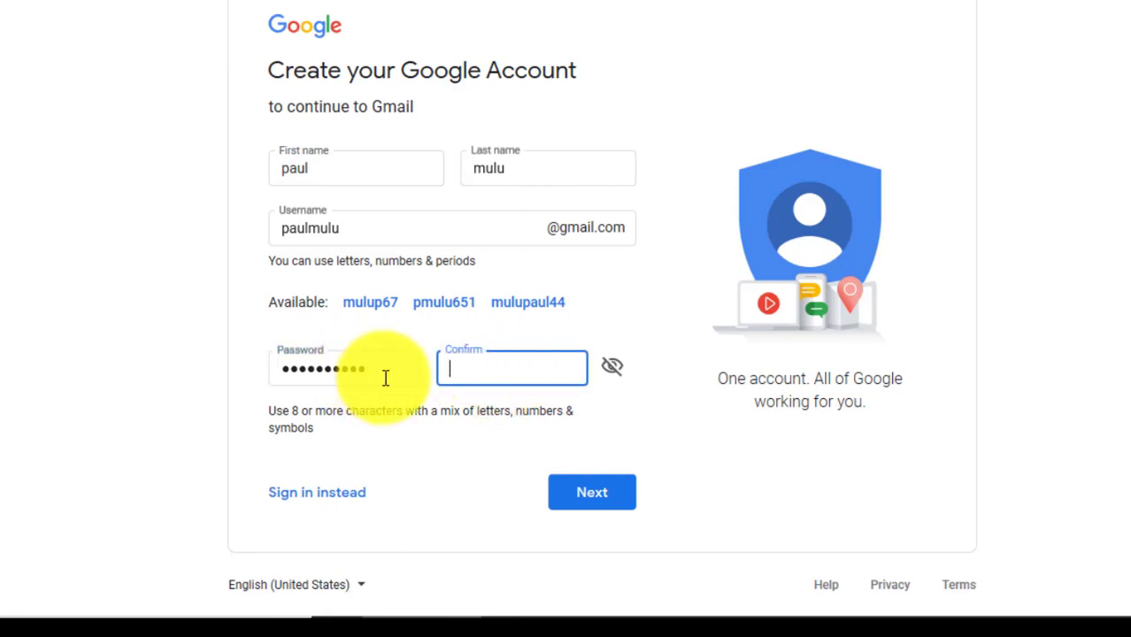
left_click_drag(371, 371, 249, 378)
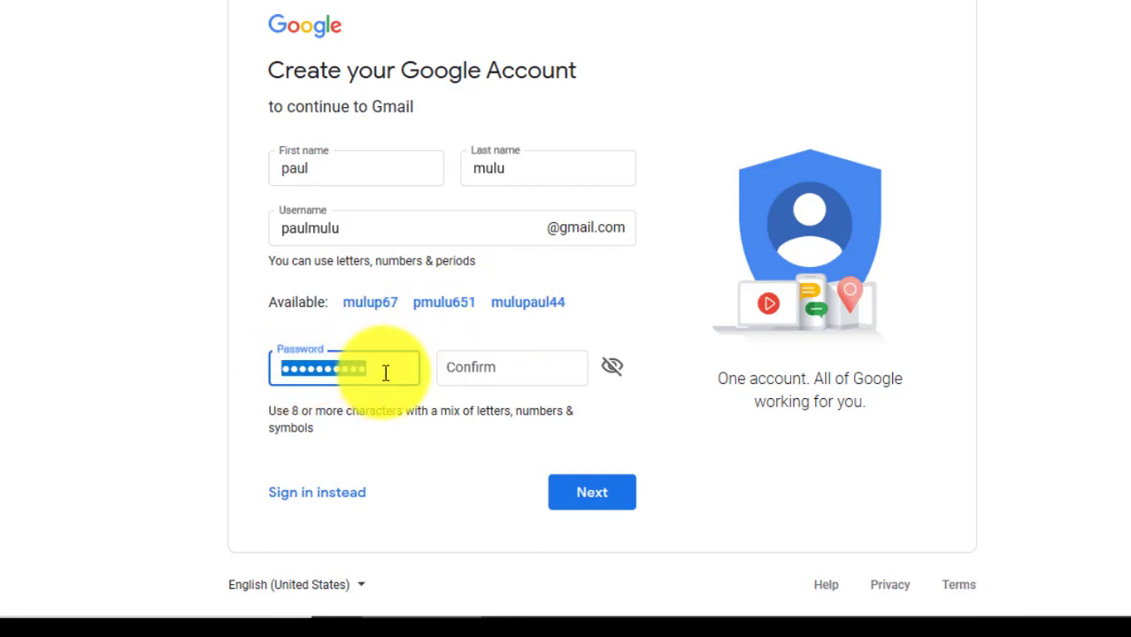
Step: Type the password again in the Confirm field
left_click(478, 369)
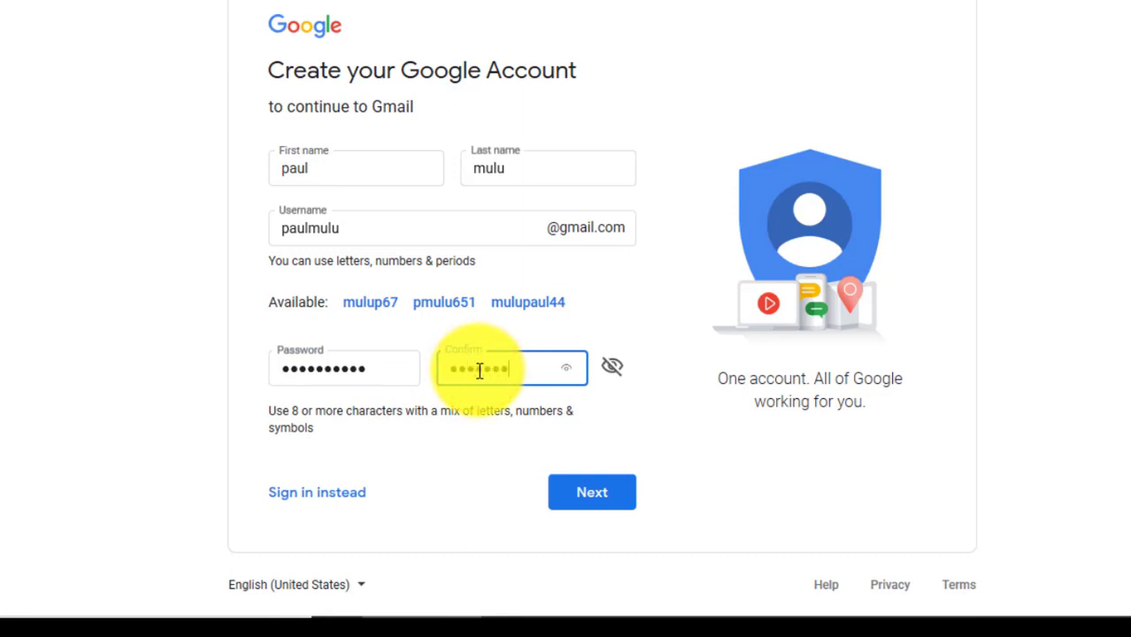
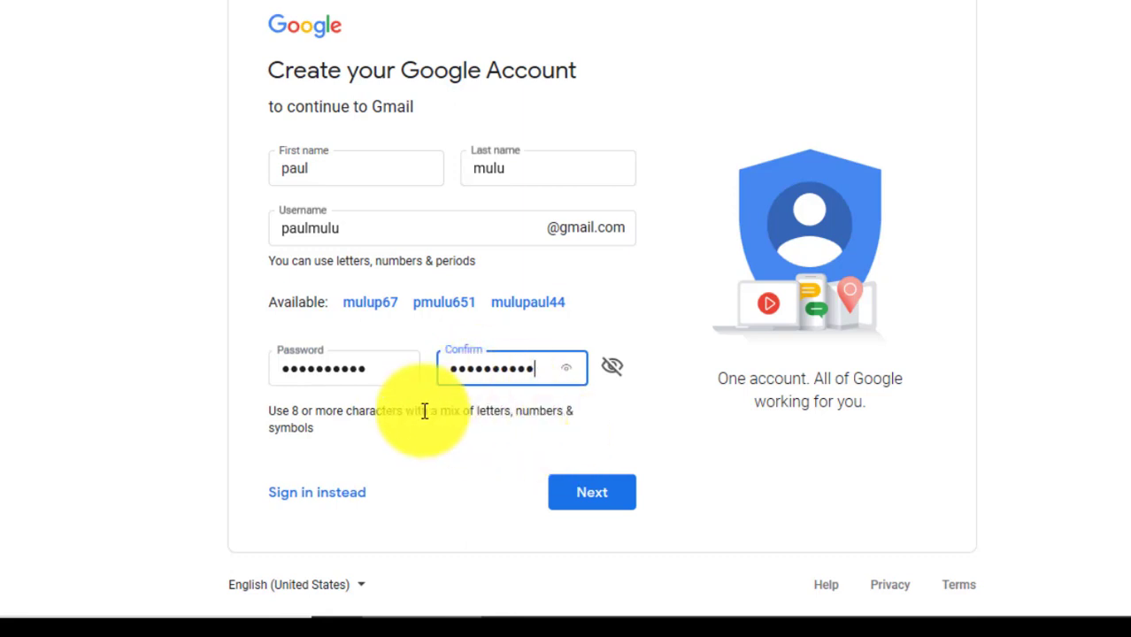
left_click(360, 369)
left_click(526, 370)
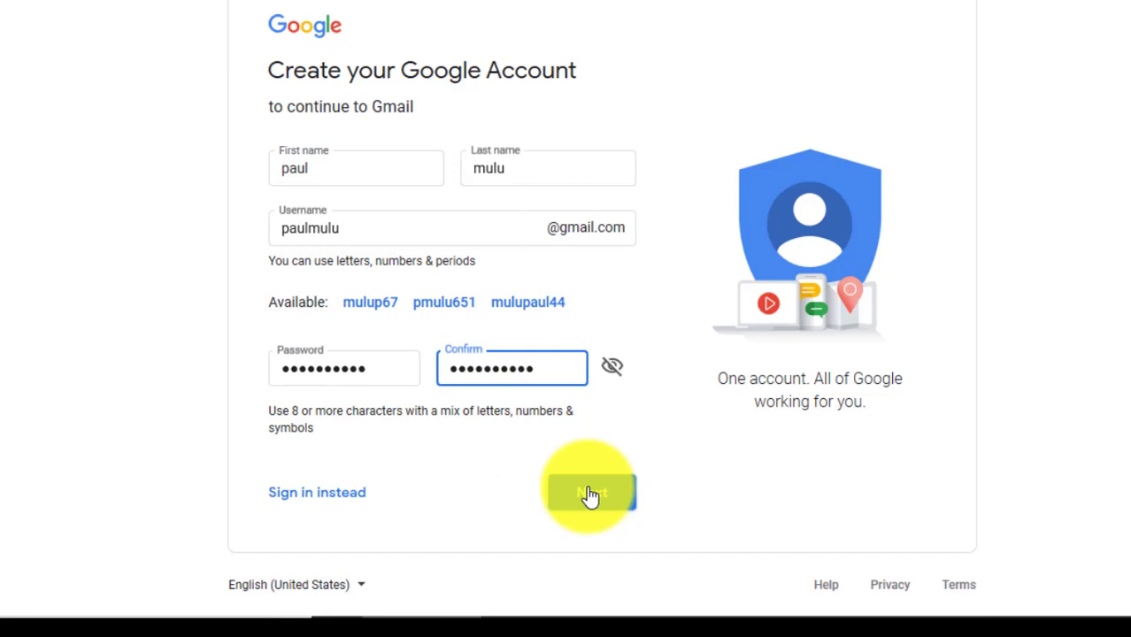
left_click(538, 370)
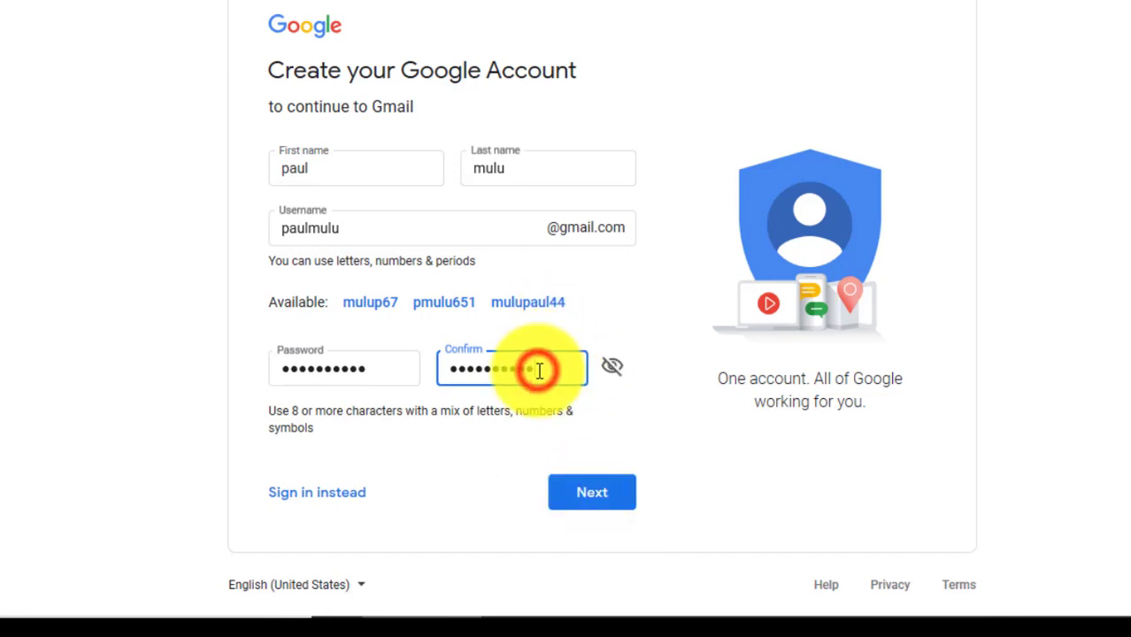
Step: Retype the password confirmation after the mismatch error and resubmit
left_click(596, 493)
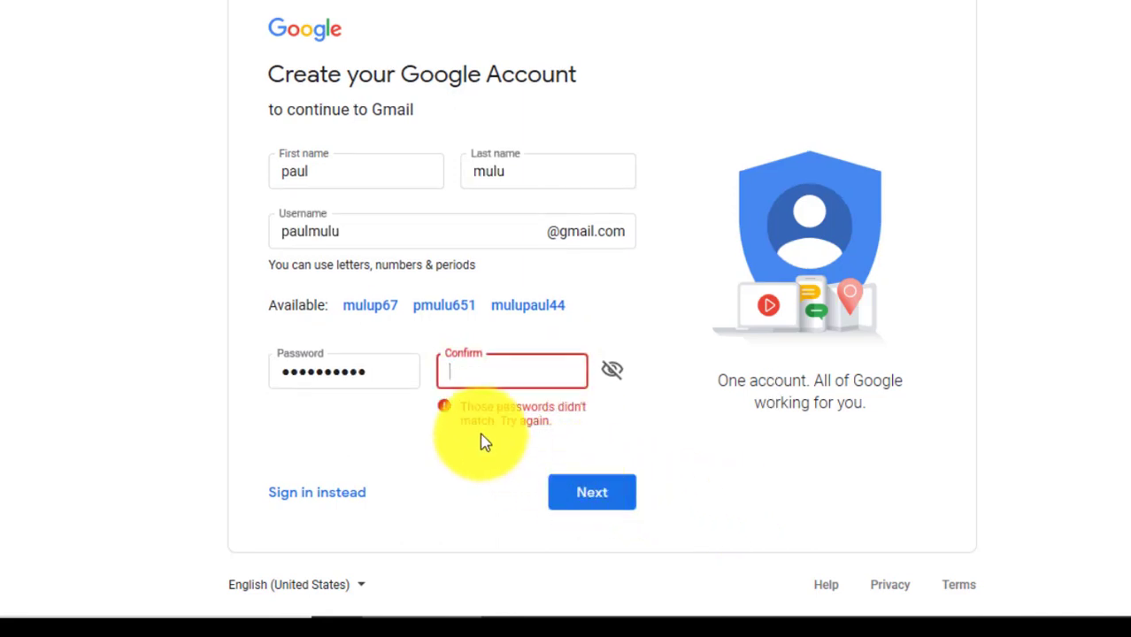
left_click(584, 407)
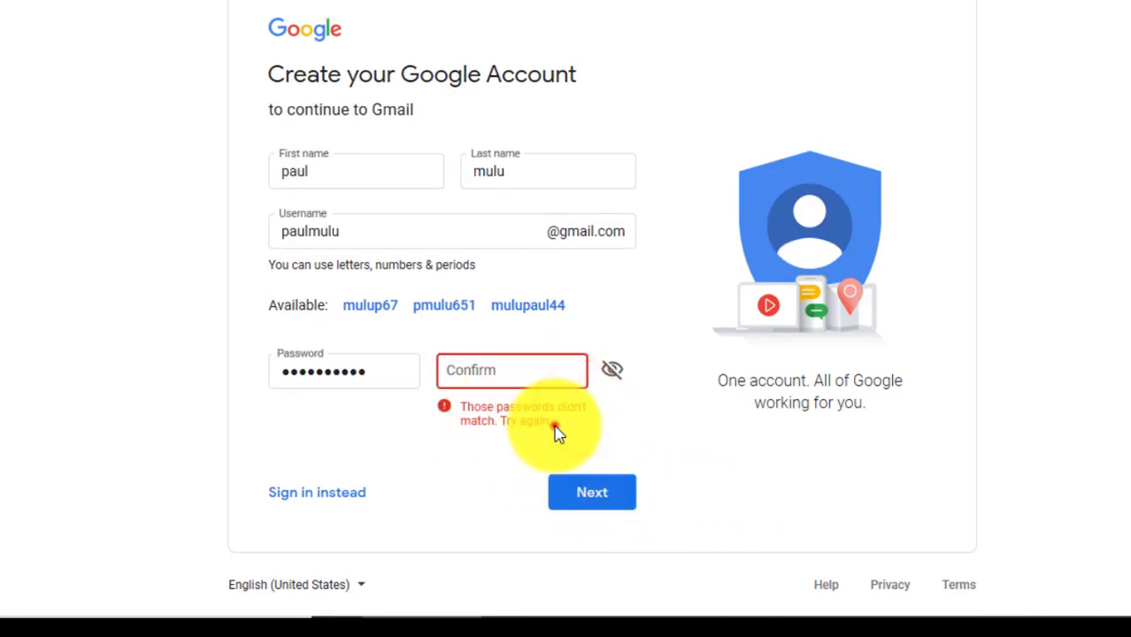
left_click(553, 424)
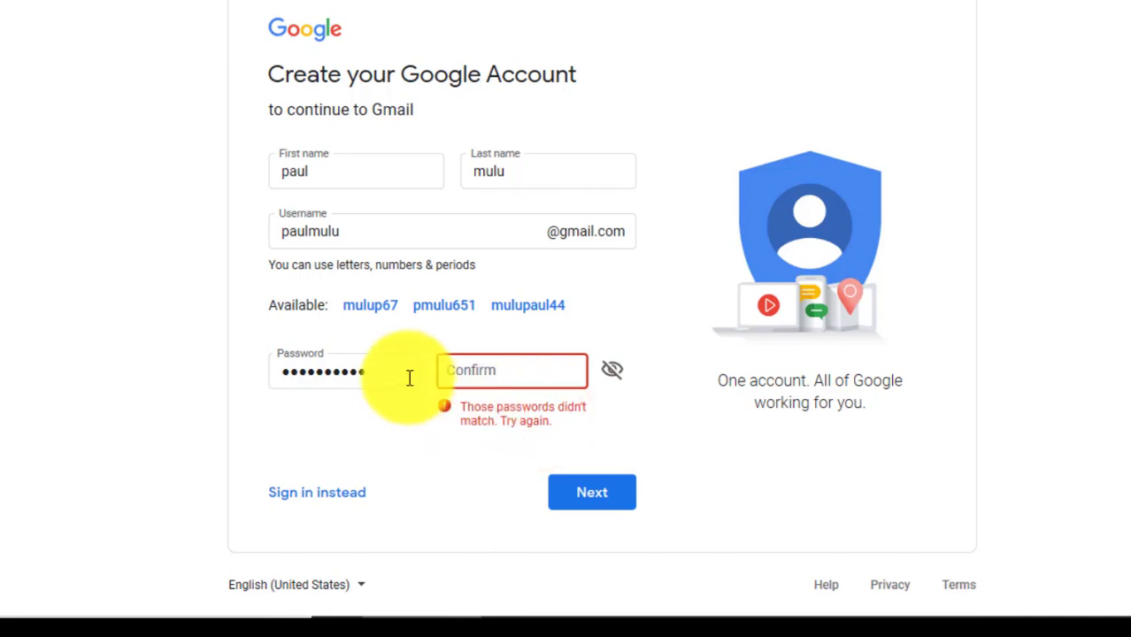
left_click(333, 372)
left_click(517, 370)
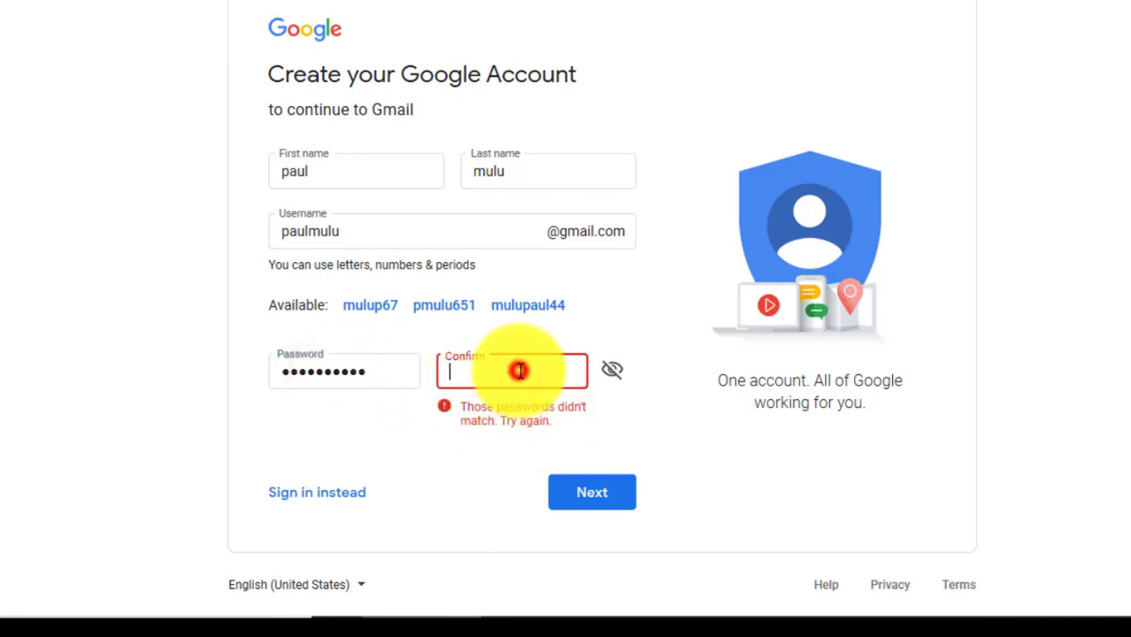
type("•••")
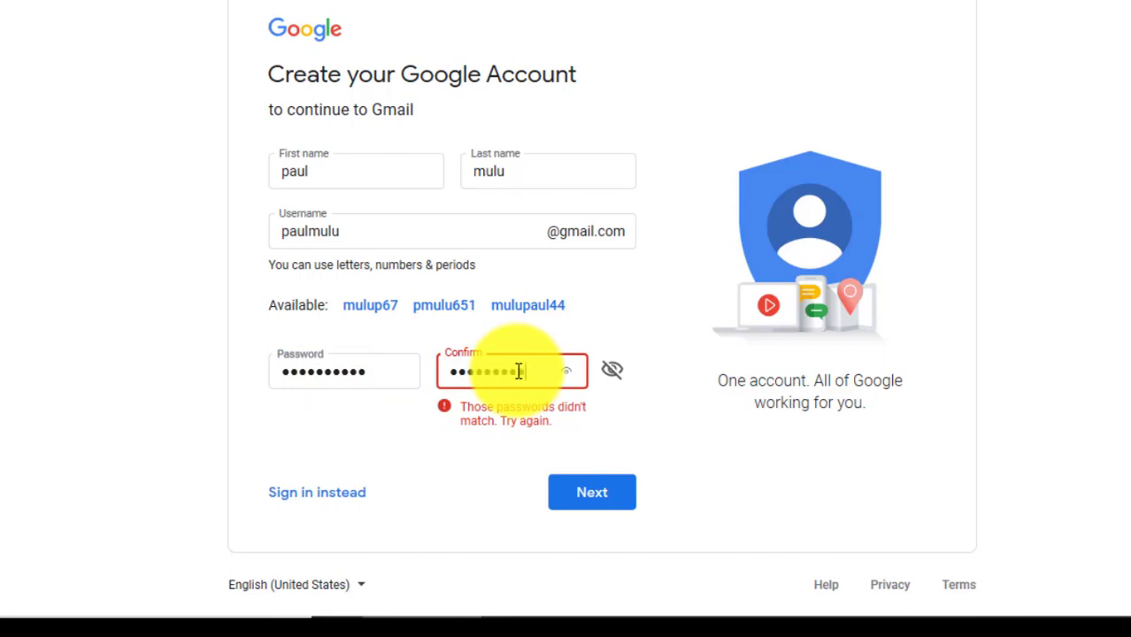
left_click(609, 501)
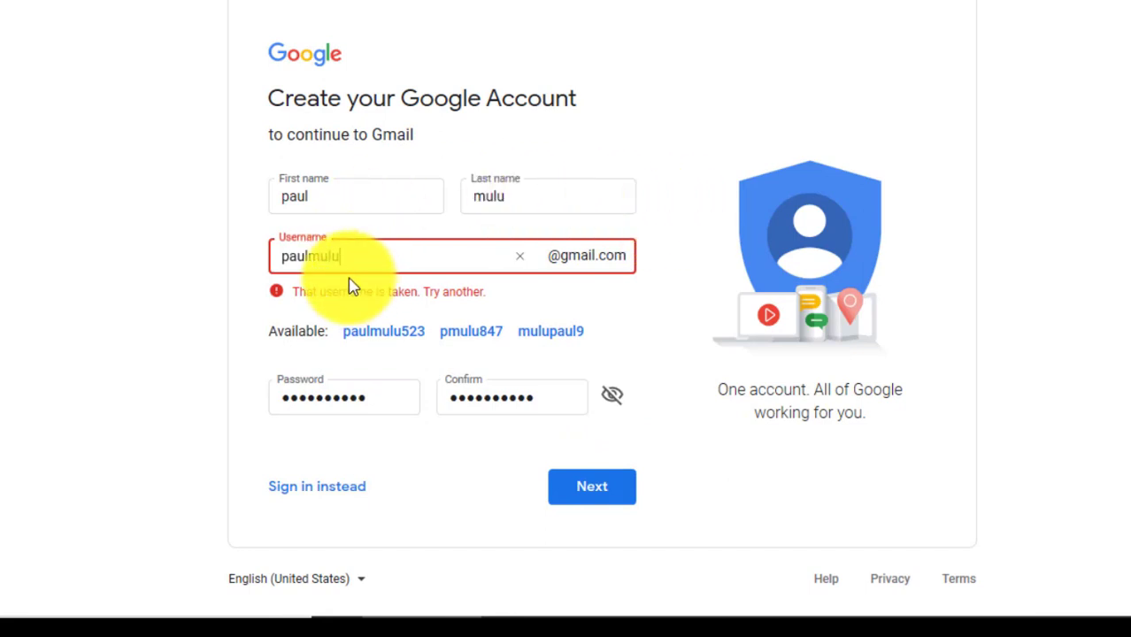
Step: Switch to one of the suggested available usernames and submit the details
left_click_drag(349, 255, 309, 255)
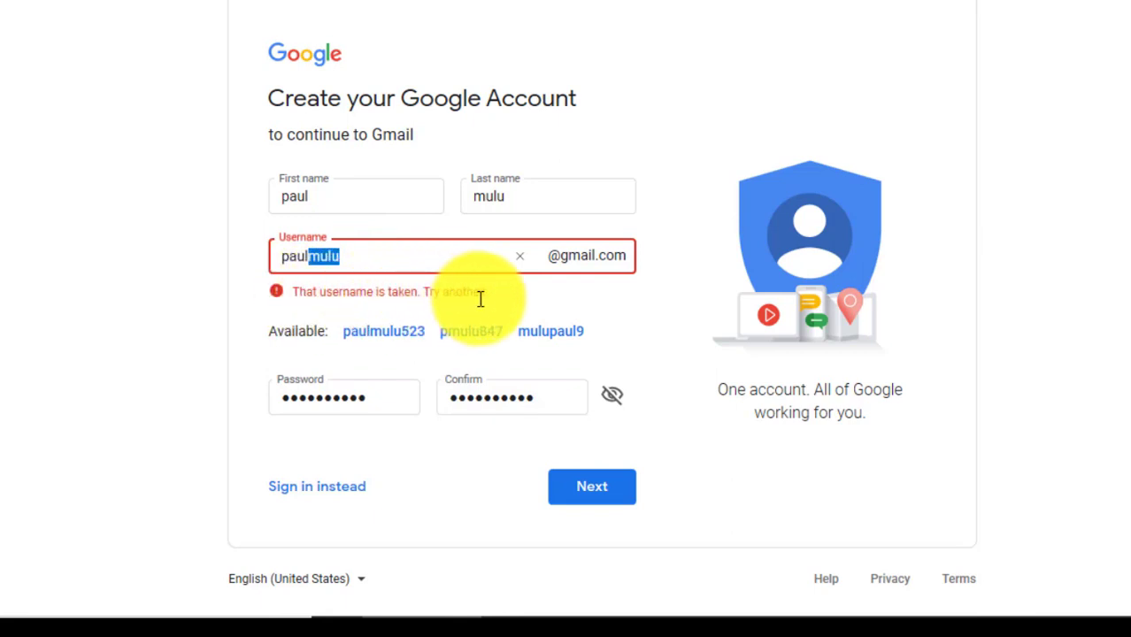
left_click(351, 257)
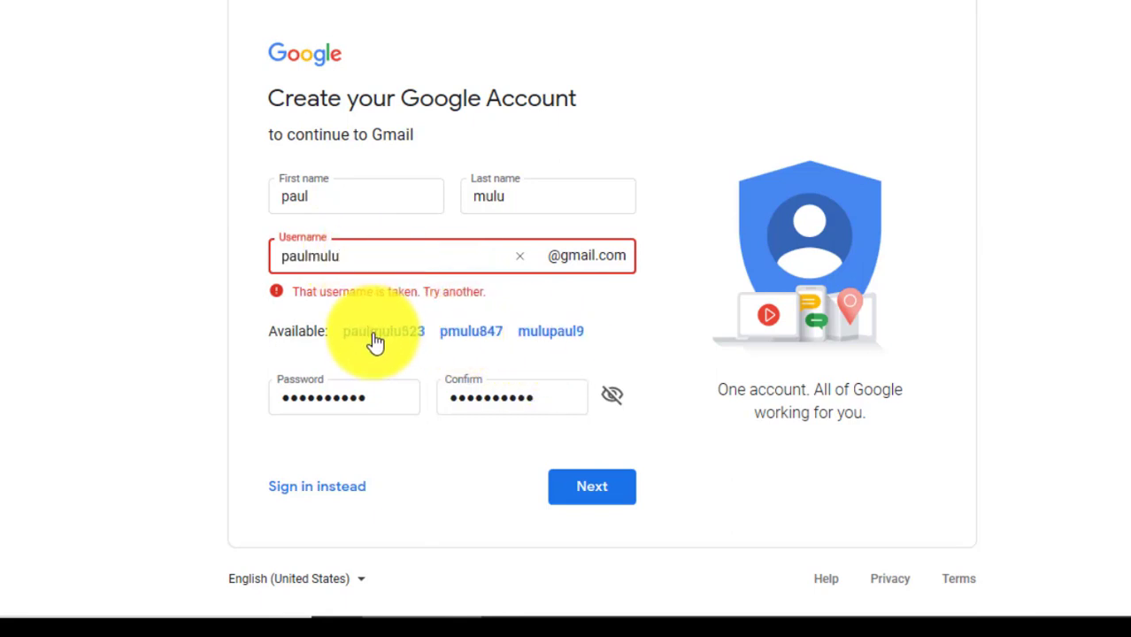
left_click(543, 337)
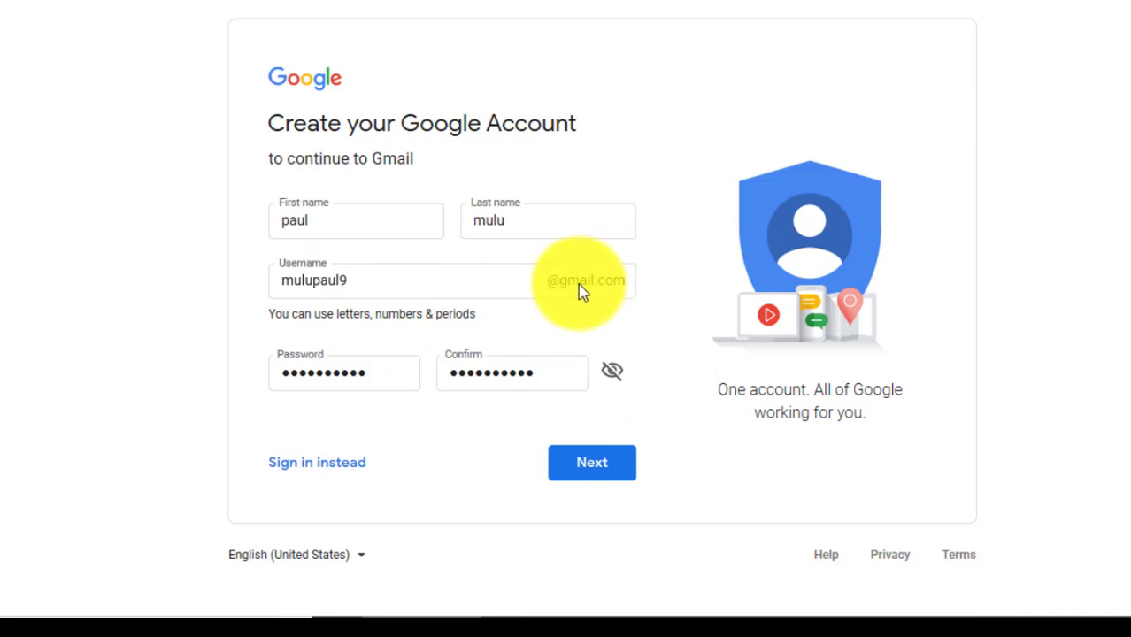
left_click(580, 469)
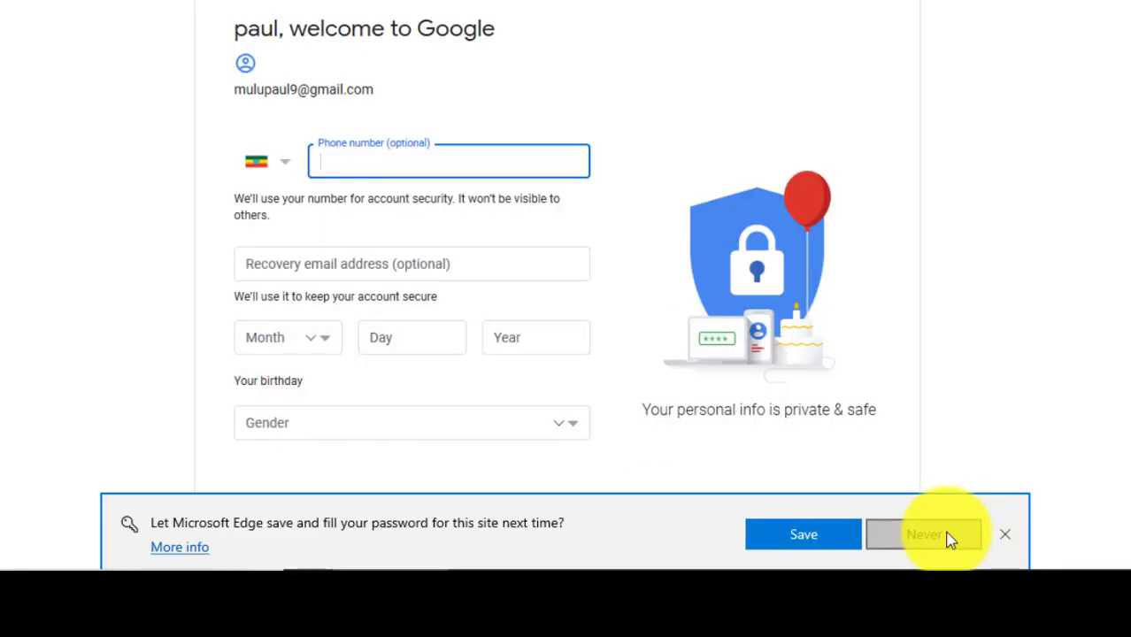
Step: Decline saving the password, enter the phone number, and leave recovery email empty
left_click(946, 536)
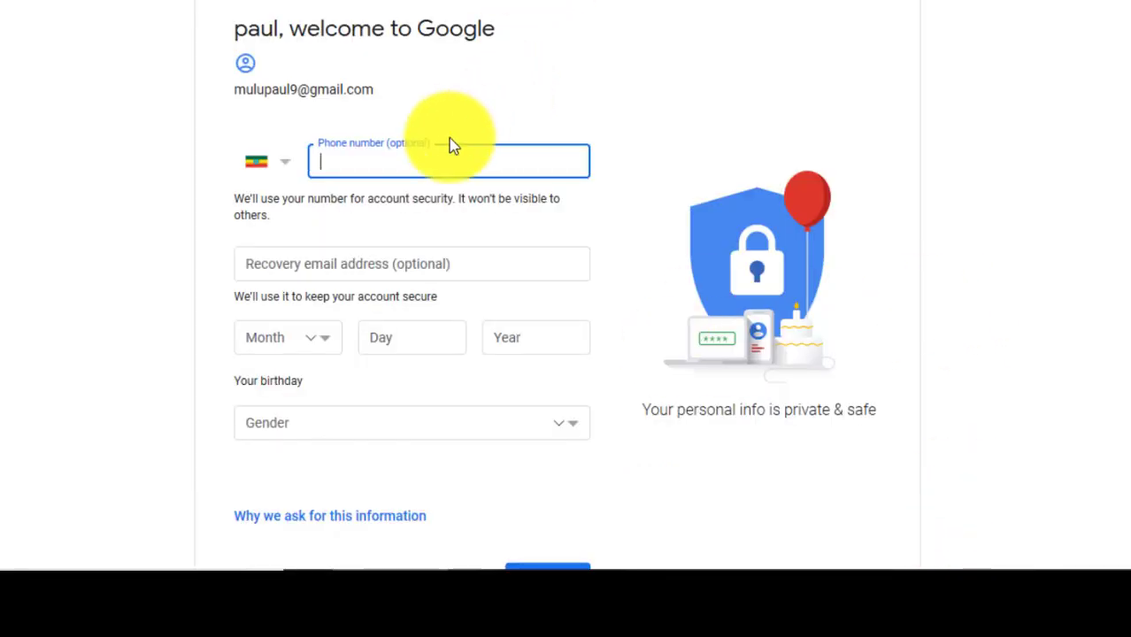
left_click(375, 161)
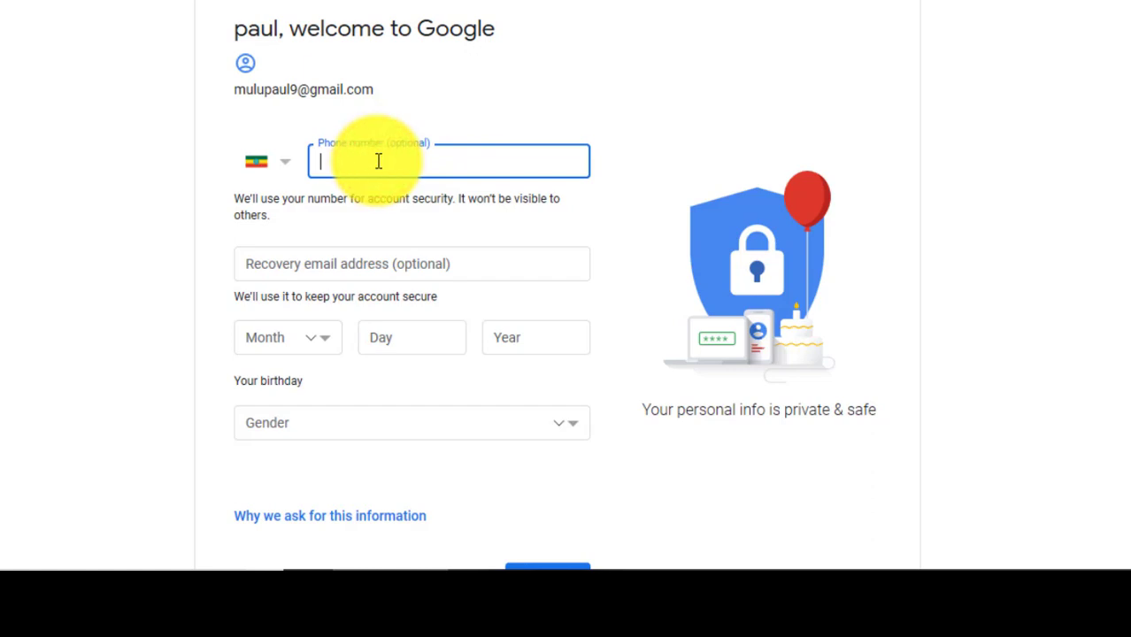
left_click(320, 260)
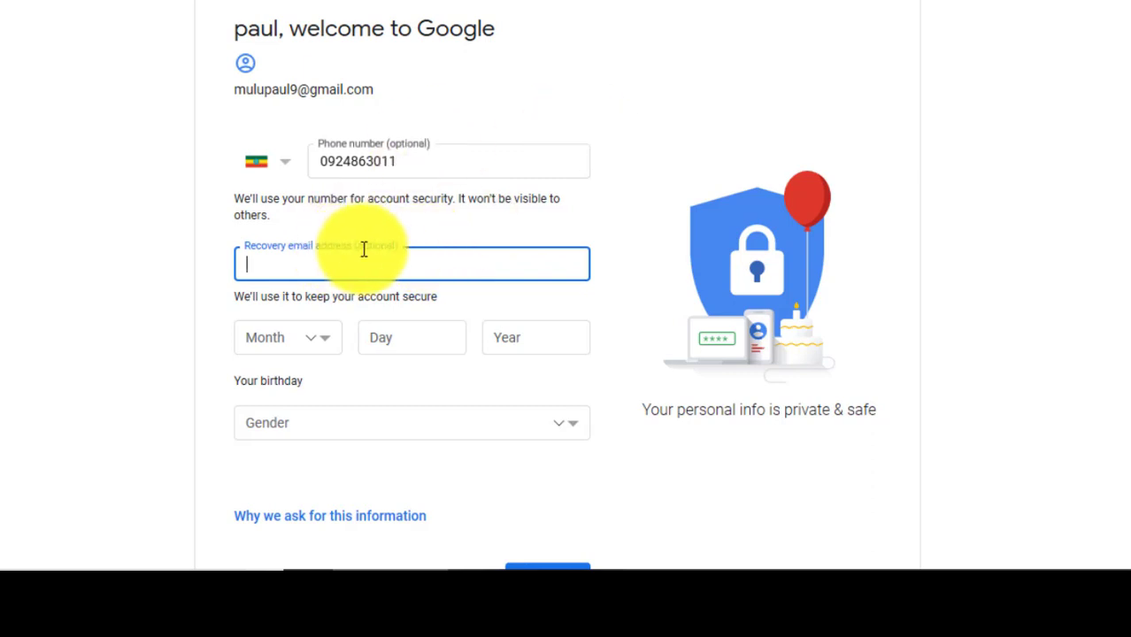
left_click(392, 244)
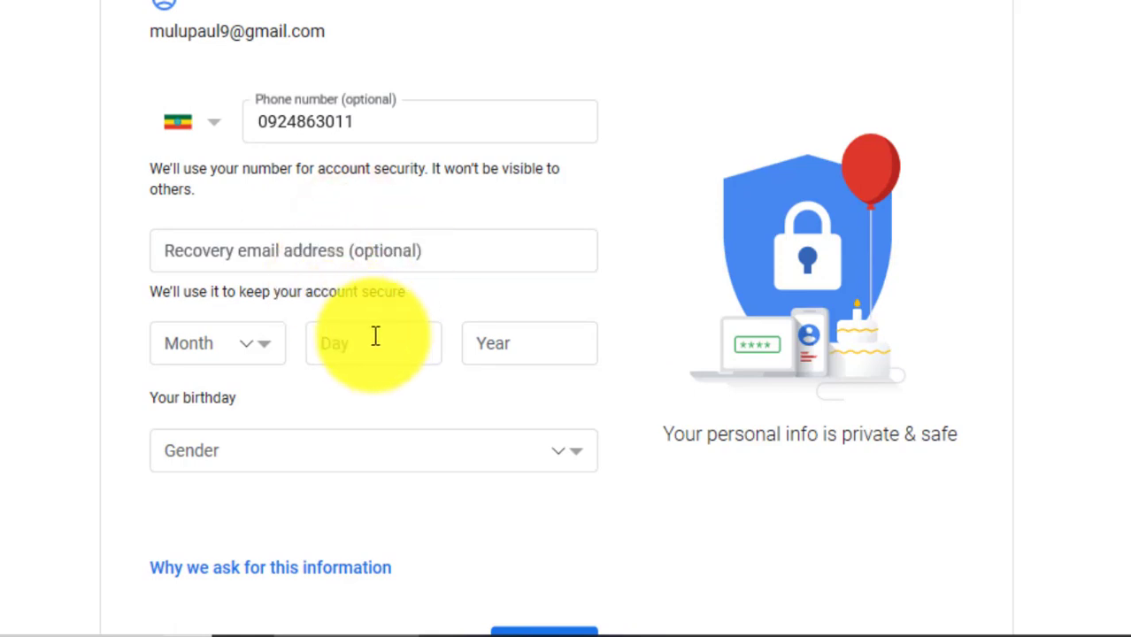
Step: Set the birthday to 1 January 1970
left_click(249, 357)
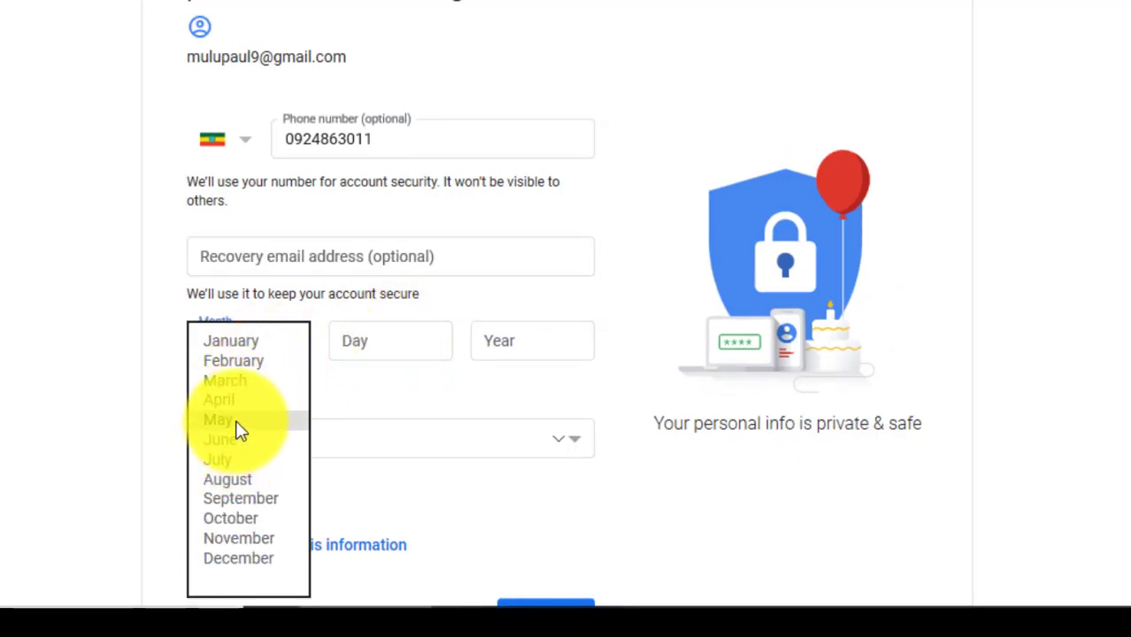
left_click(235, 420)
left_click(390, 342)
left_click(286, 344)
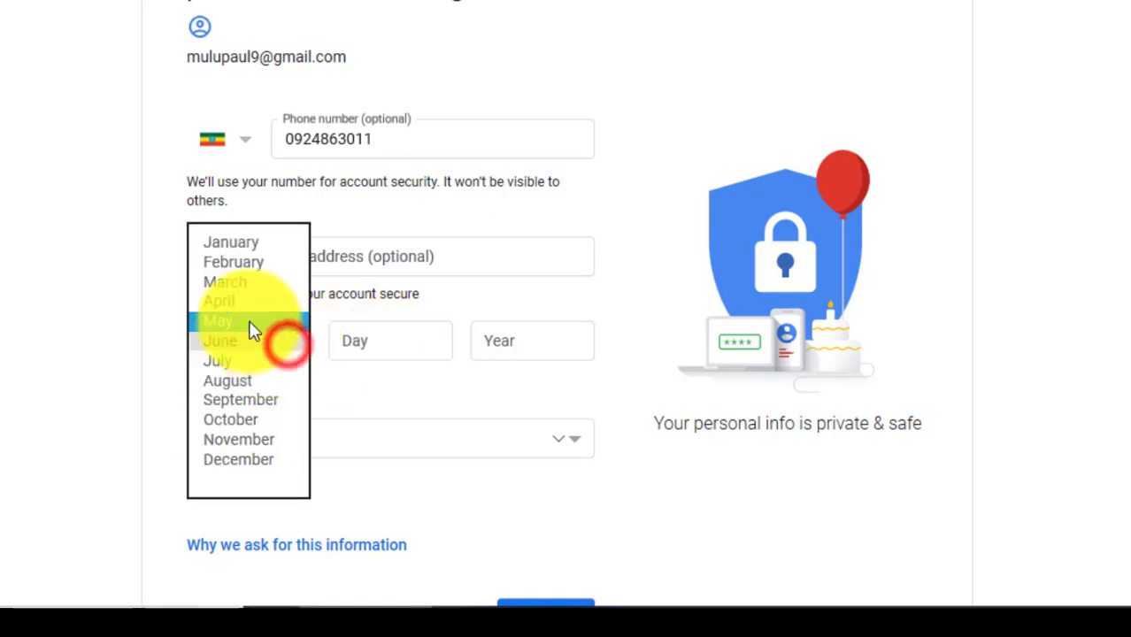
left_click(238, 244)
left_click(391, 336)
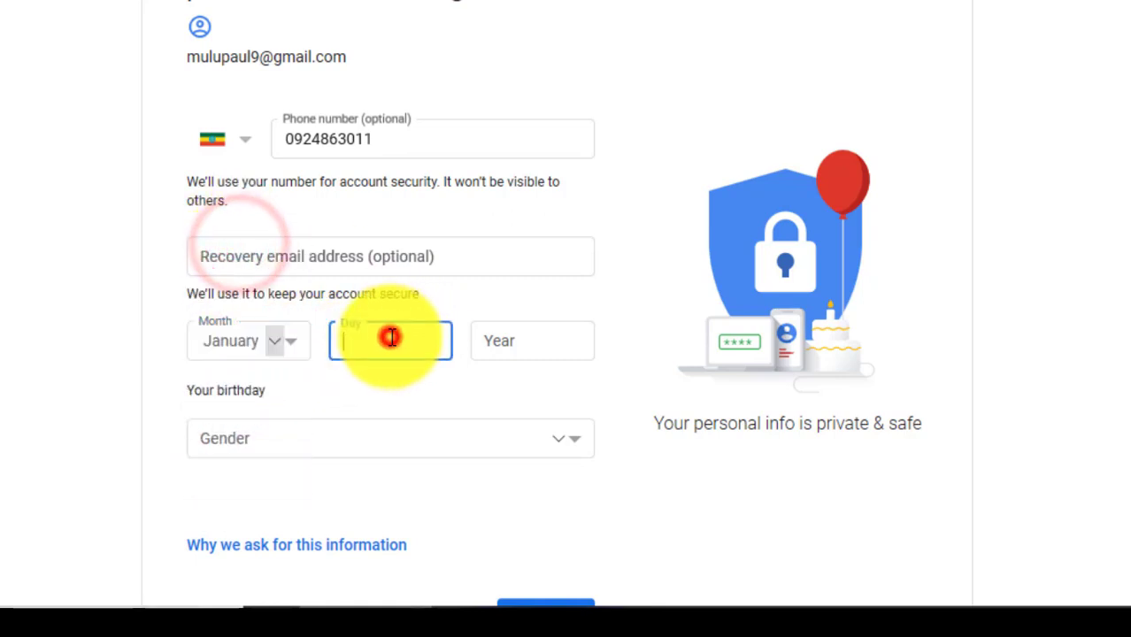
type("01")
left_click(530, 349)
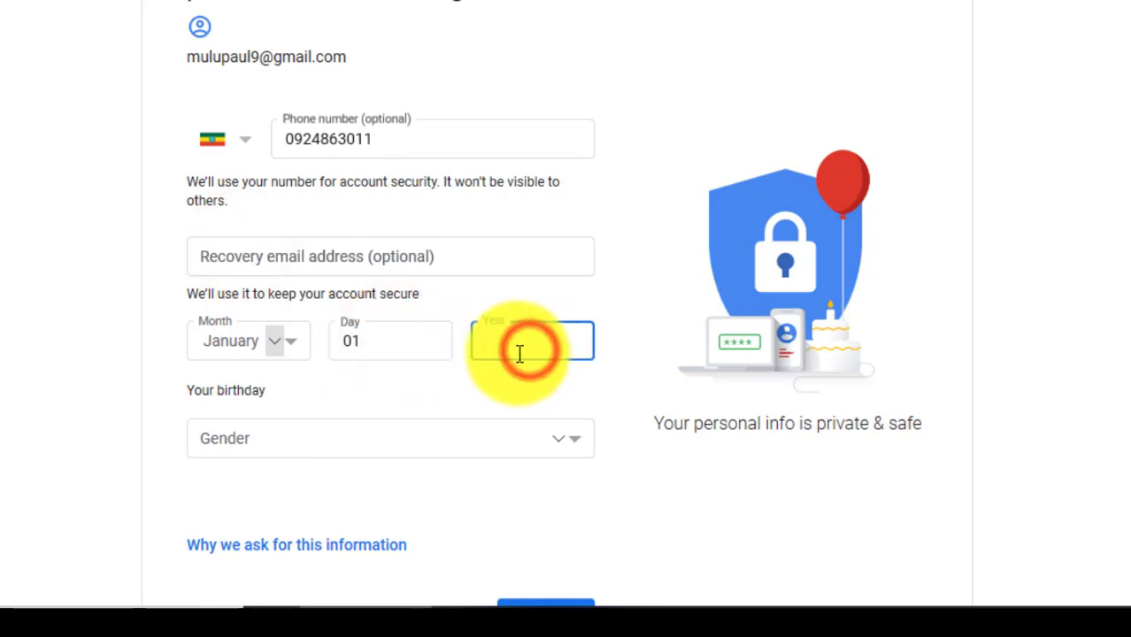
type("19")
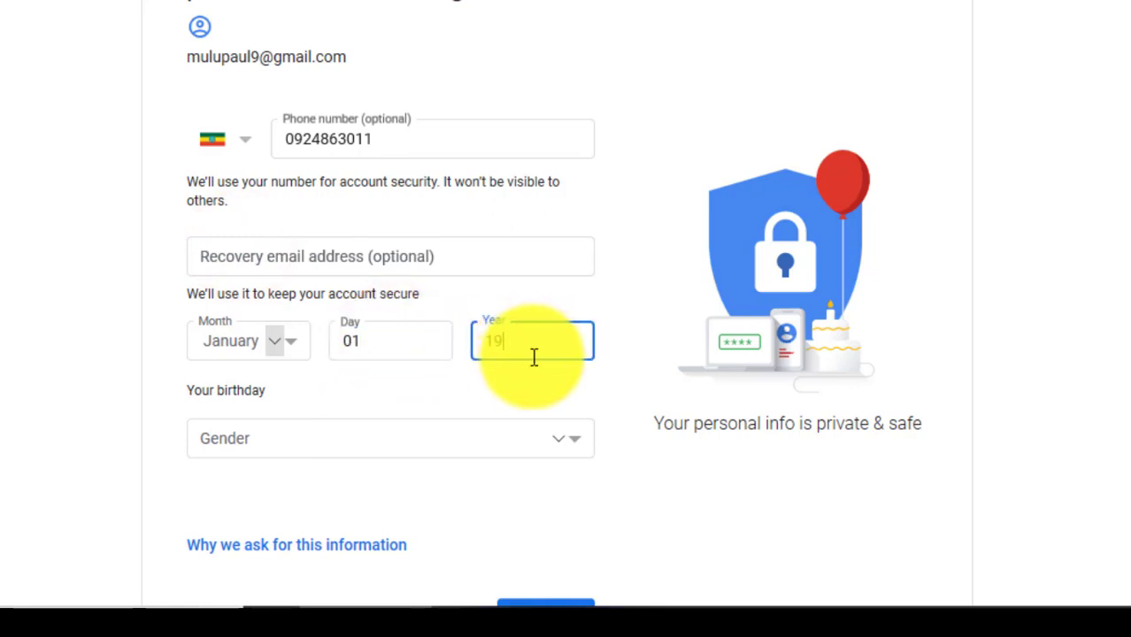
type("70")
Step: Set the gender to Male and continue to phone verification
scroll(354, 354, "down", 2)
left_click(252, 290)
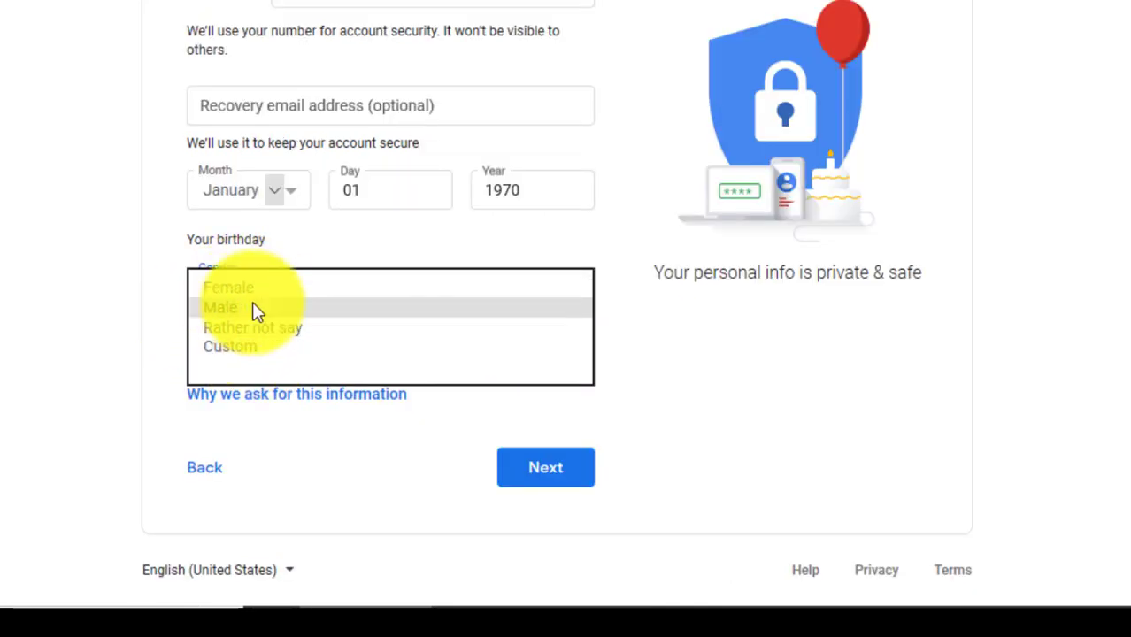
left_click(240, 307)
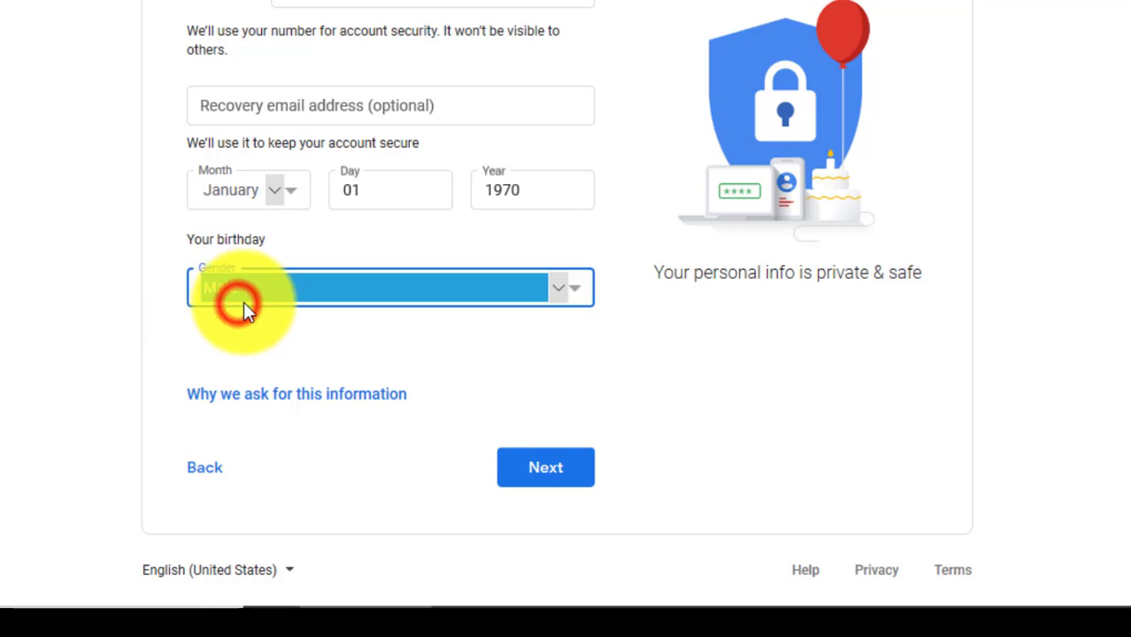
left_click(669, 386)
left_click(548, 479)
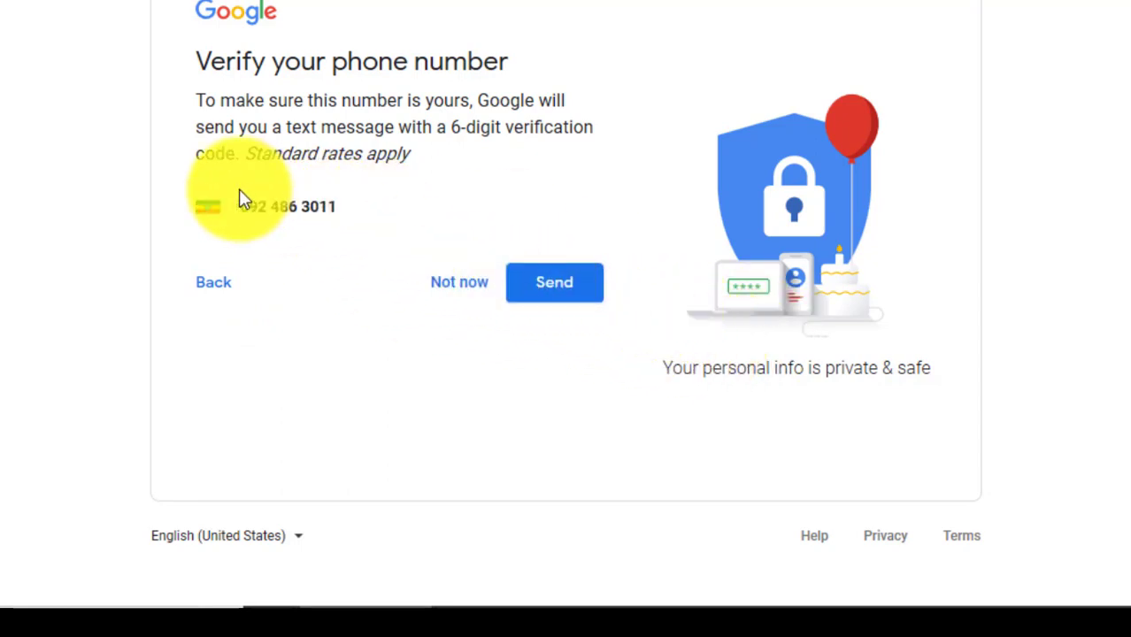
Step: Request the 6-digit verification code for the phone number
left_click(555, 304)
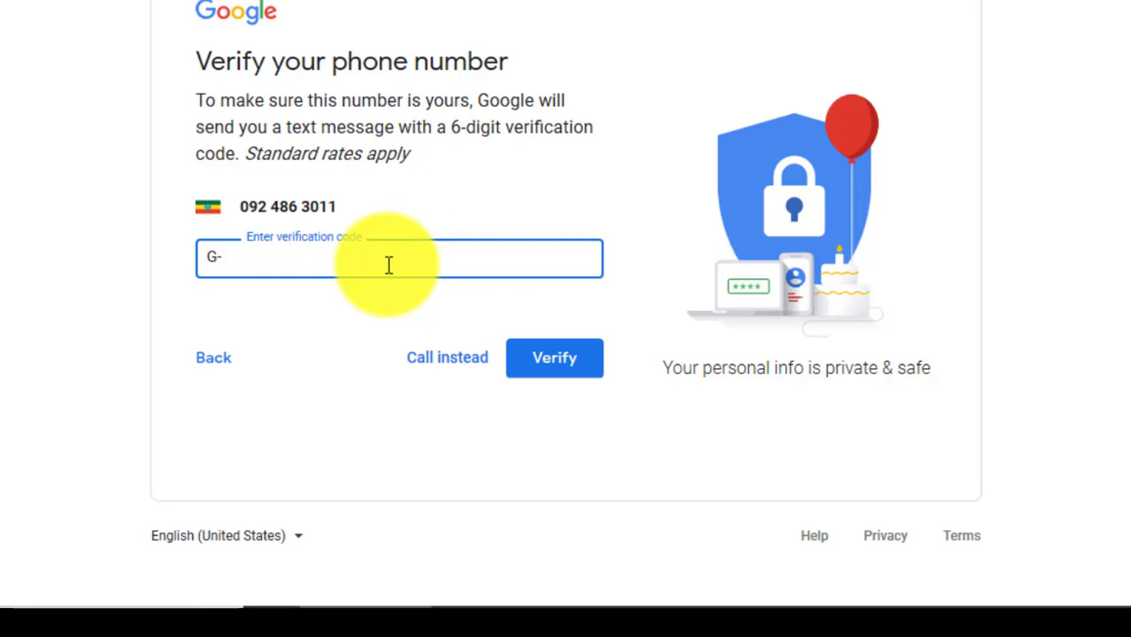
left_click(531, 473)
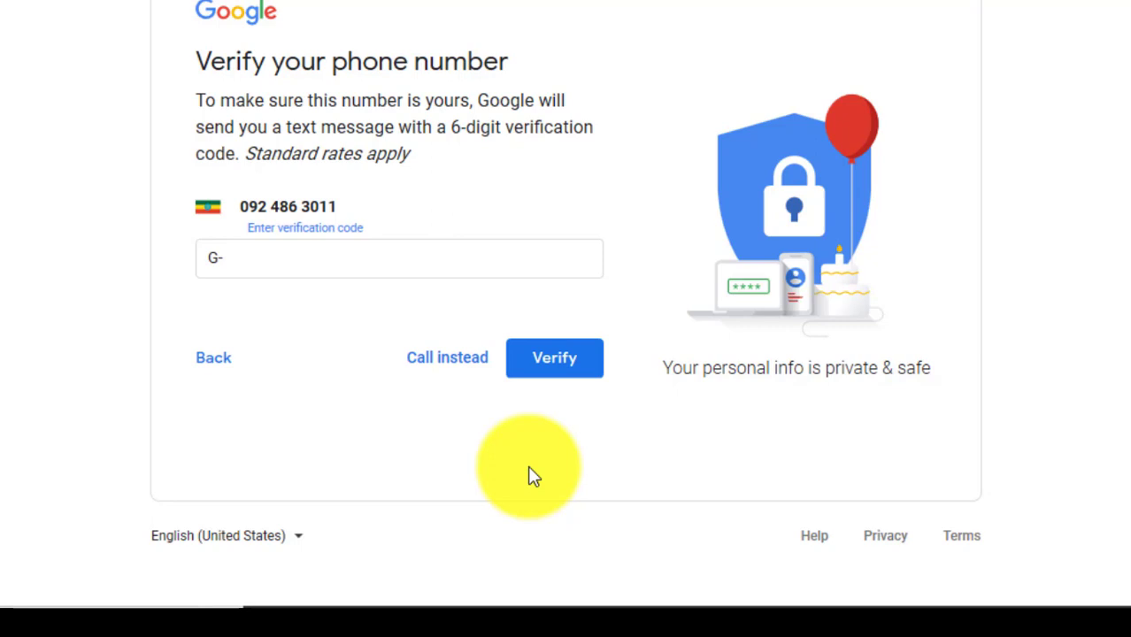
left_click(443, 363)
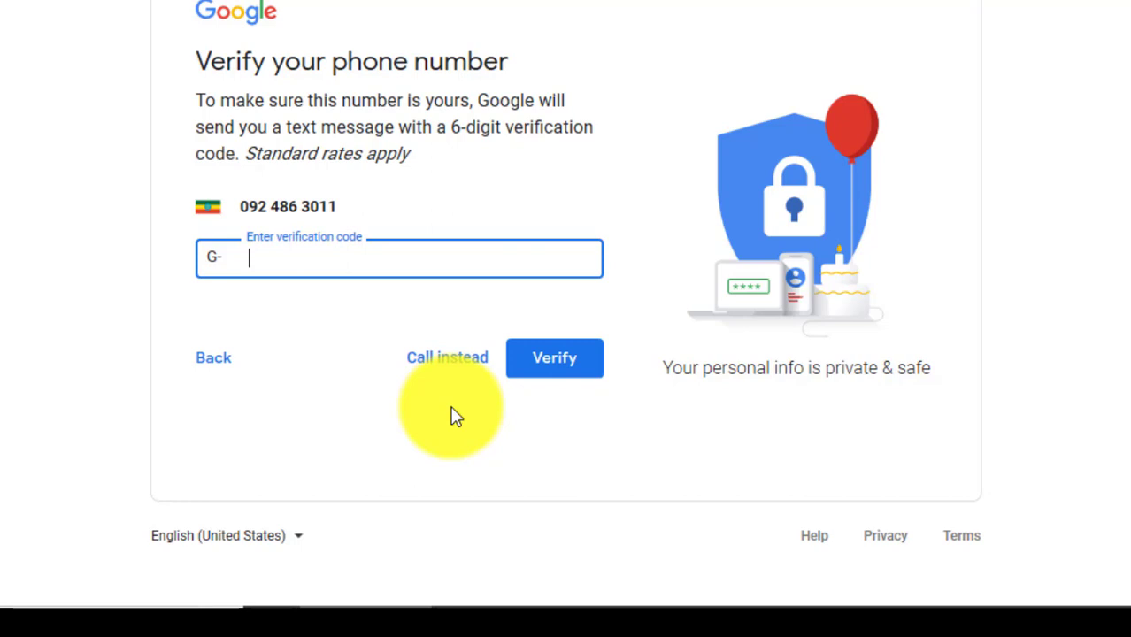
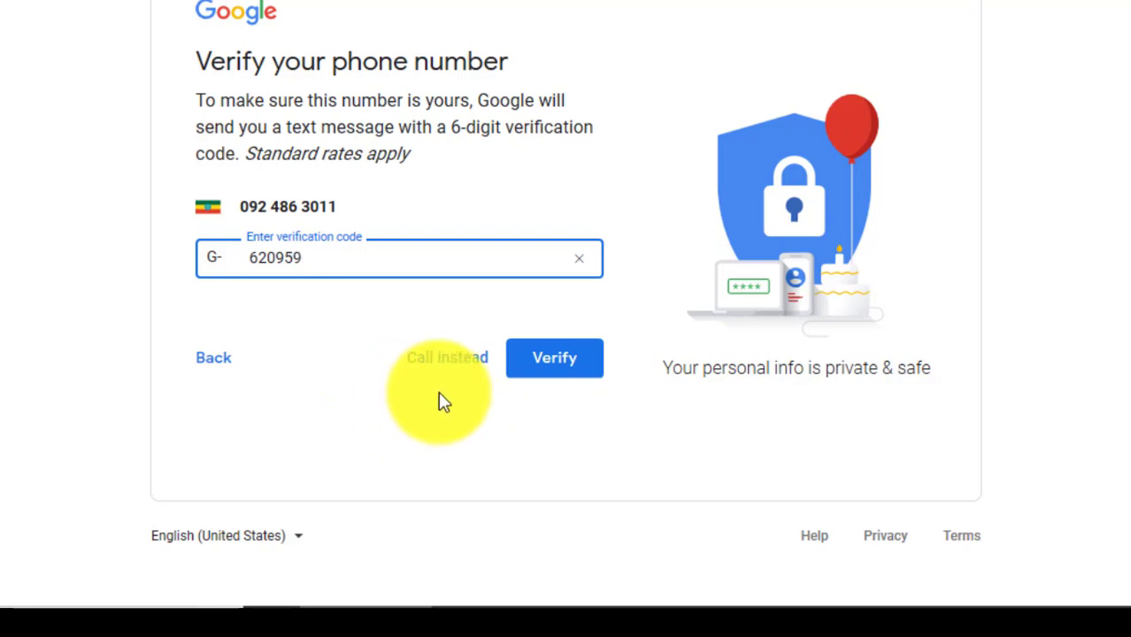
Step: Enter the received verification code and verify it
double_click(281, 267)
left_click(298, 268)
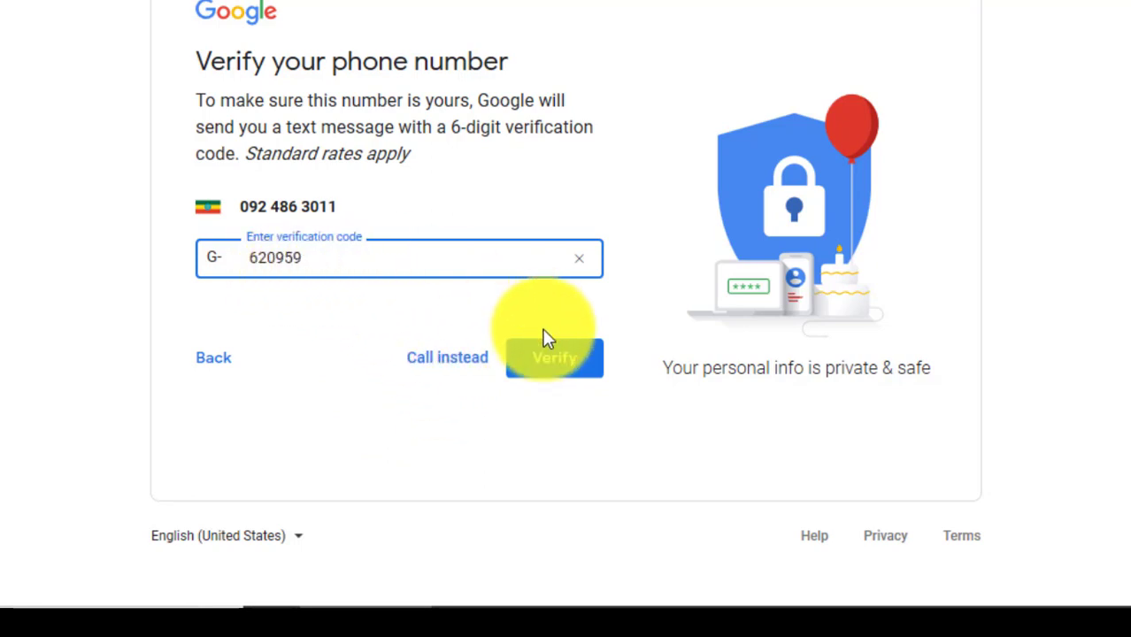
left_click(569, 378)
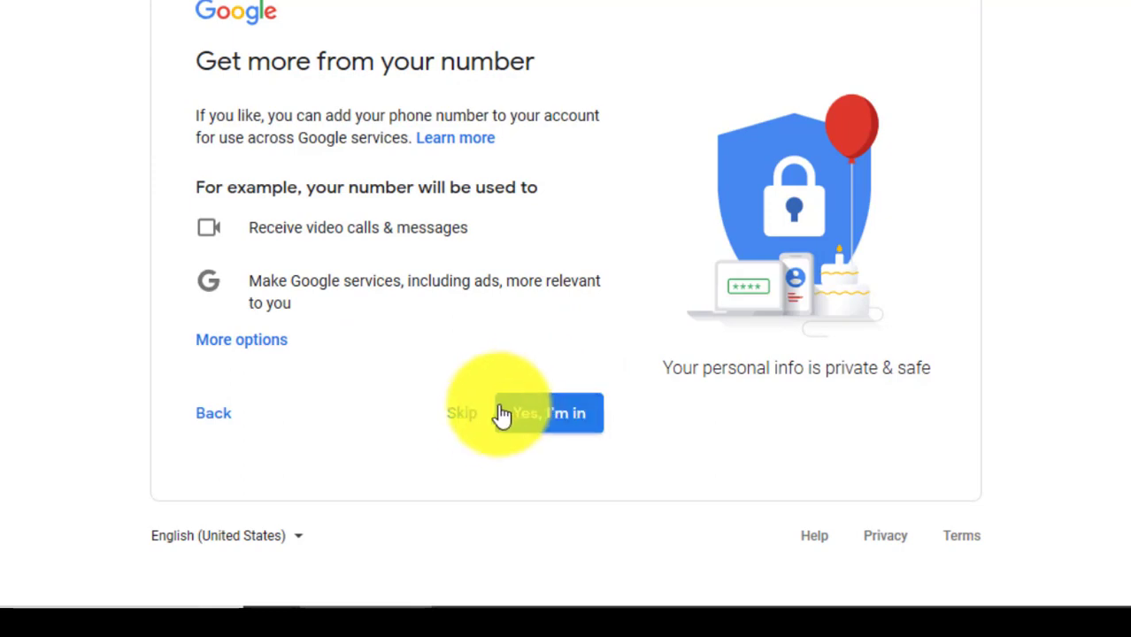
Step: Skip linking the phone number, scroll through the terms, and accept them
left_click(455, 418)
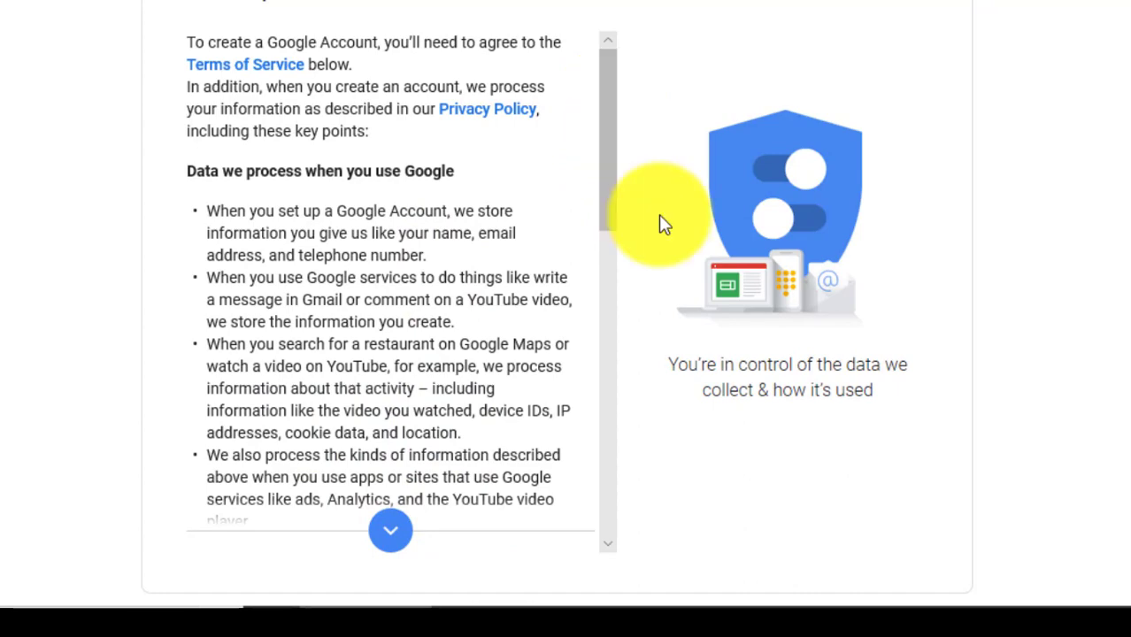
left_click_drag(611, 161, 609, 479)
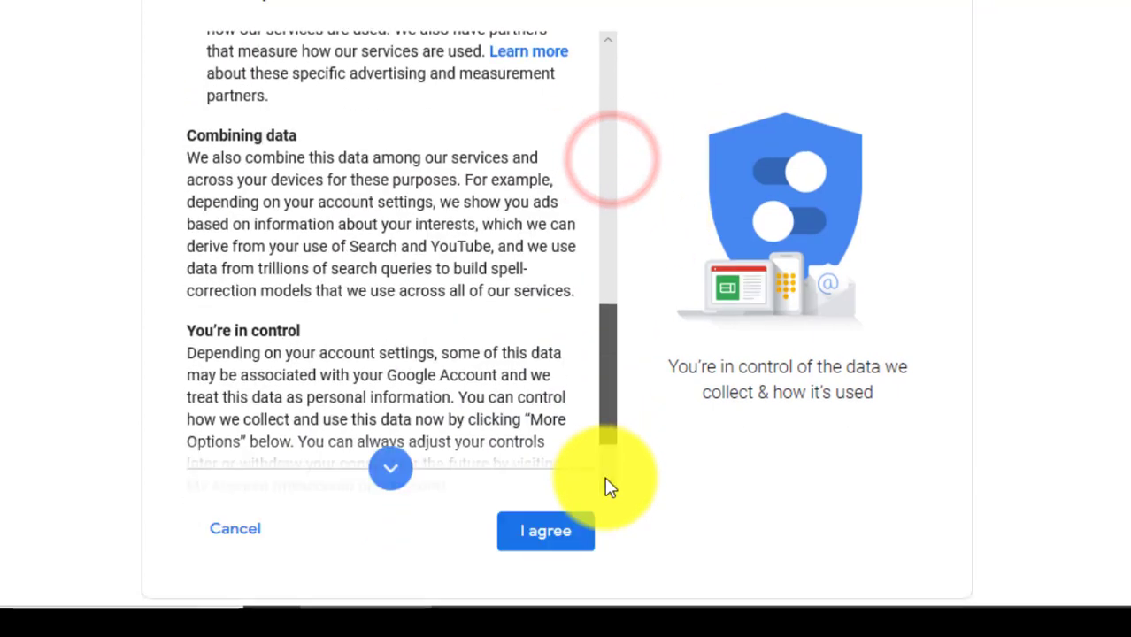
left_click(535, 533)
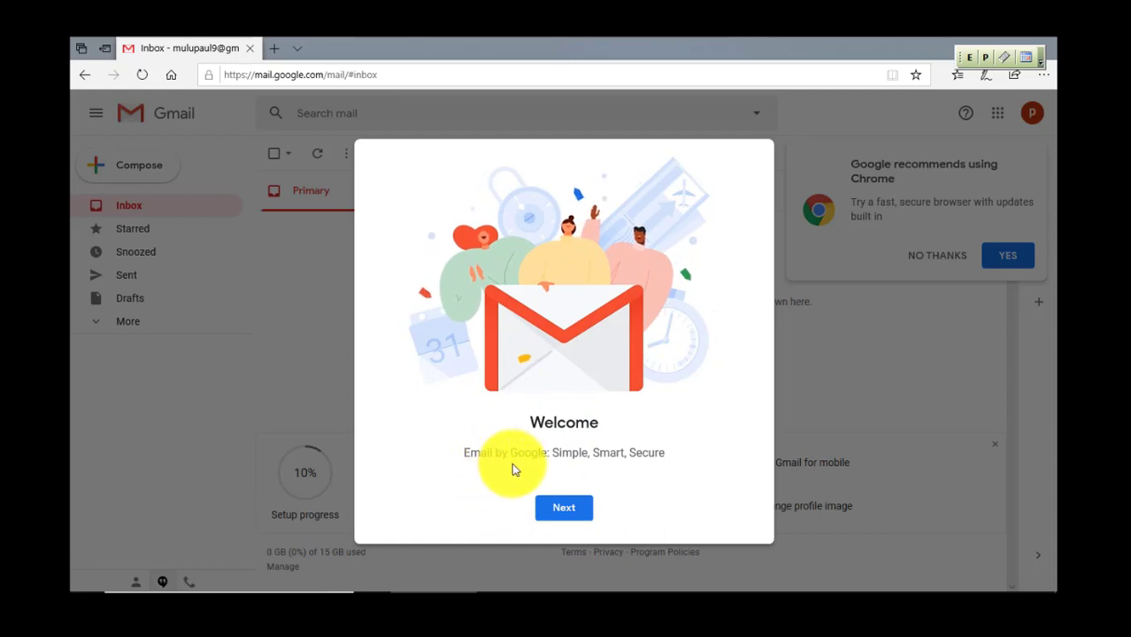
Step: Finish the Gmail welcome with the Default view, accept the Chrome suggestion, and check the profile menu
left_click(569, 513)
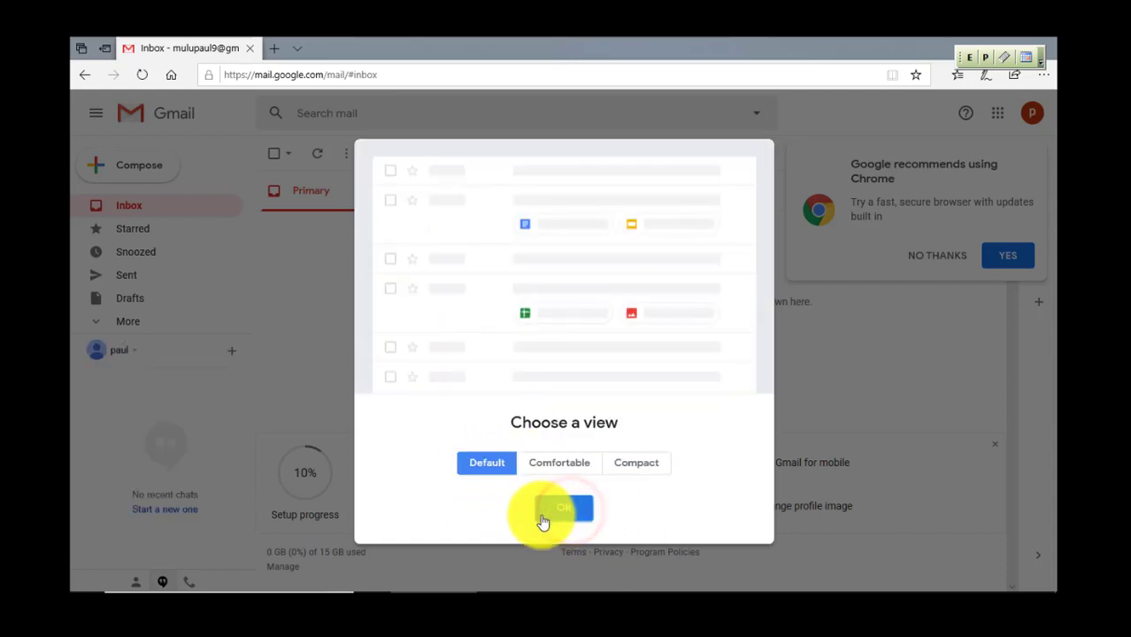
left_click(564, 520)
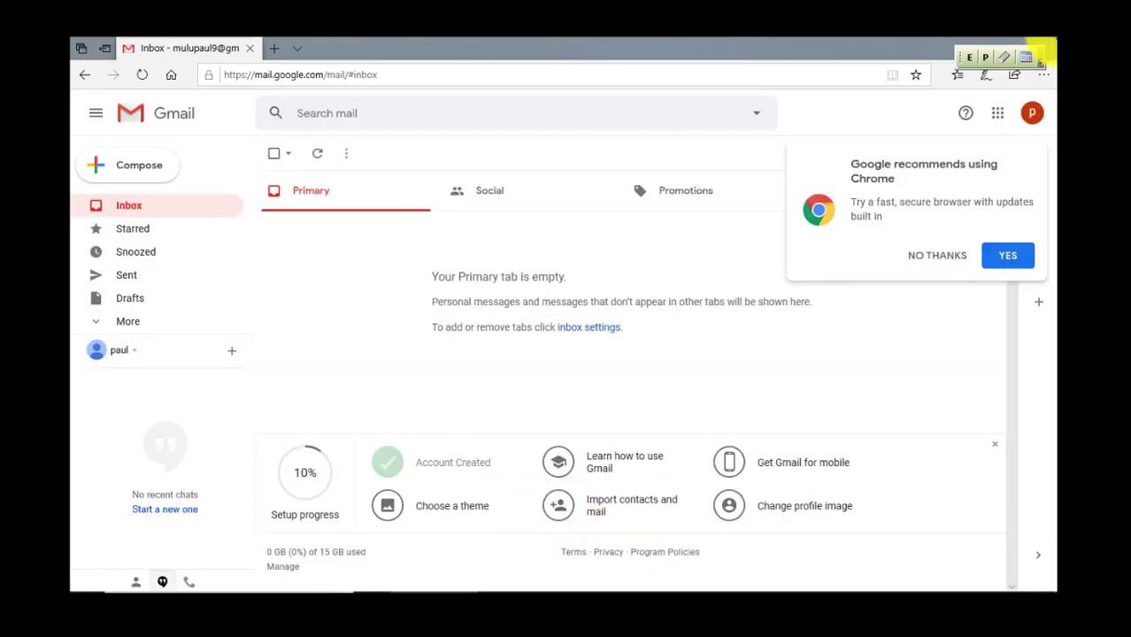
left_click(1007, 259)
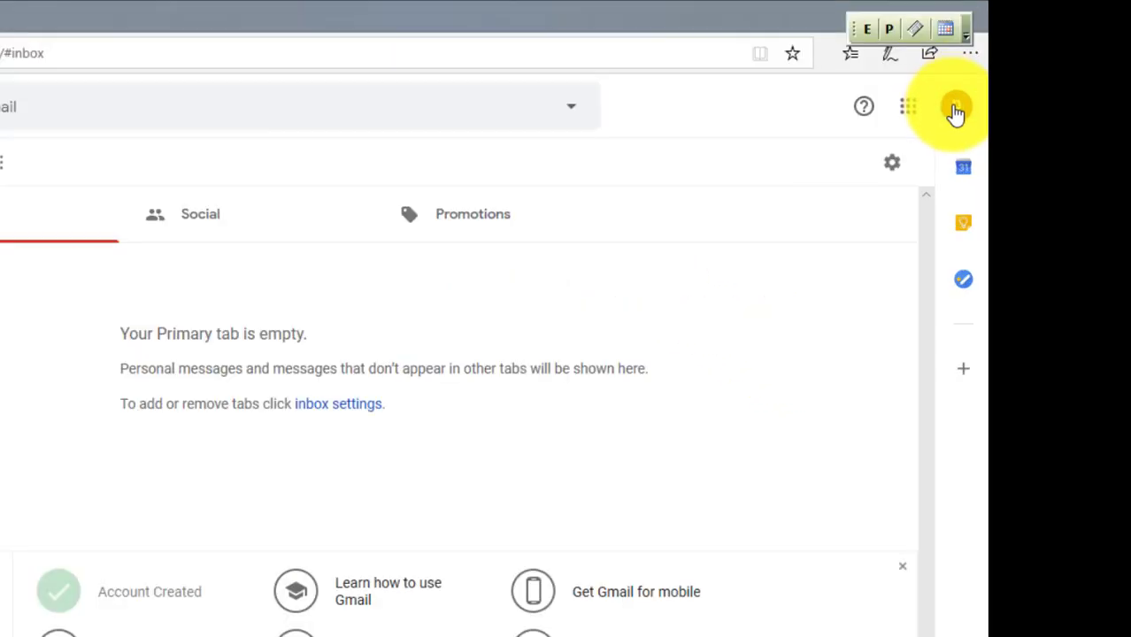
left_click(1033, 113)
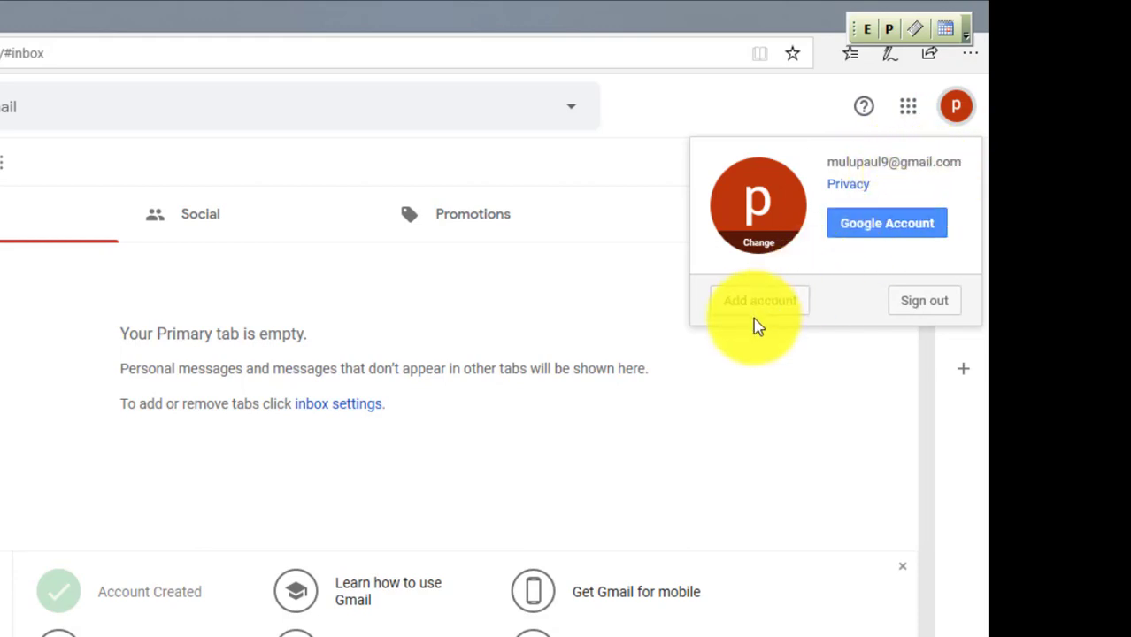
left_click(20, 437)
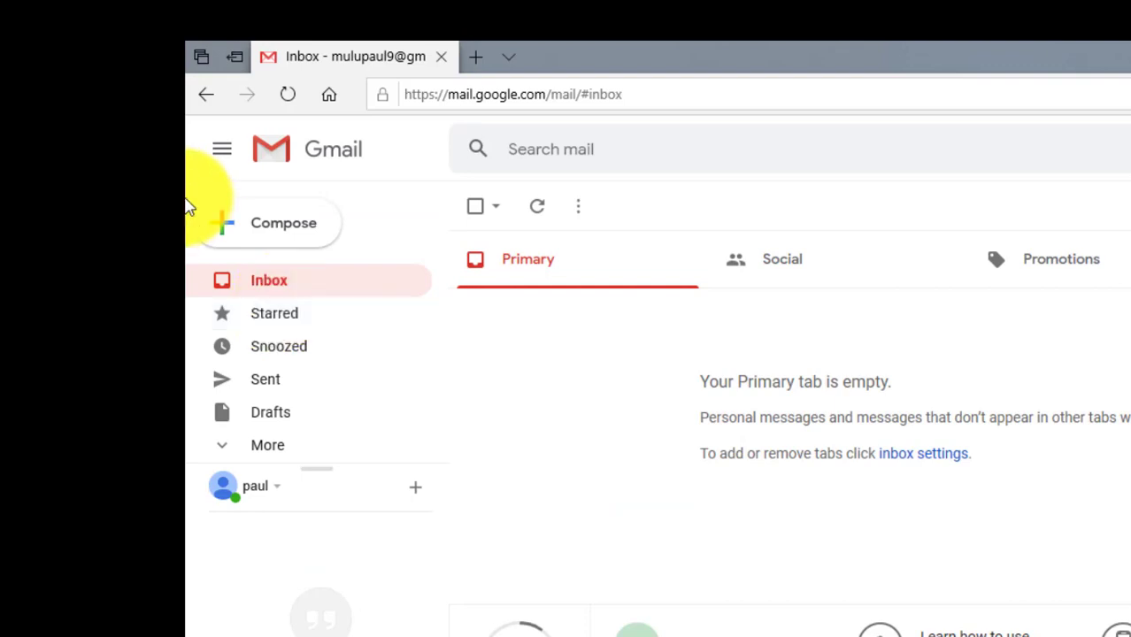
Step: Browse the Inbox, Starred, Sent and Drafts folders, ending on the empty Drafts list
left_click(267, 284)
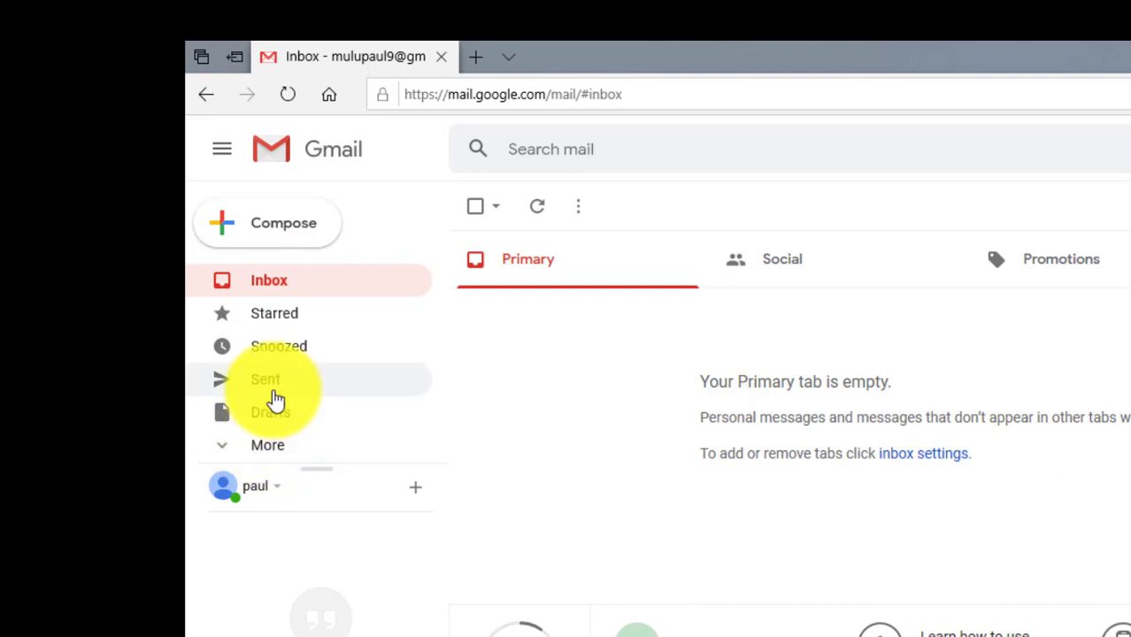
left_click(276, 288)
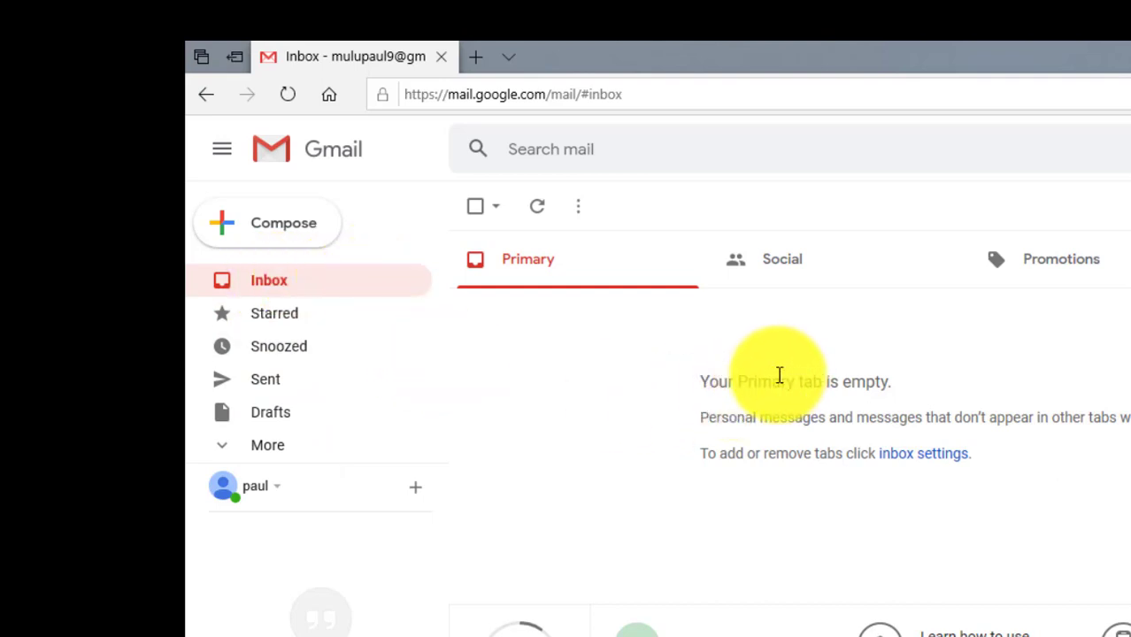
left_click(283, 321)
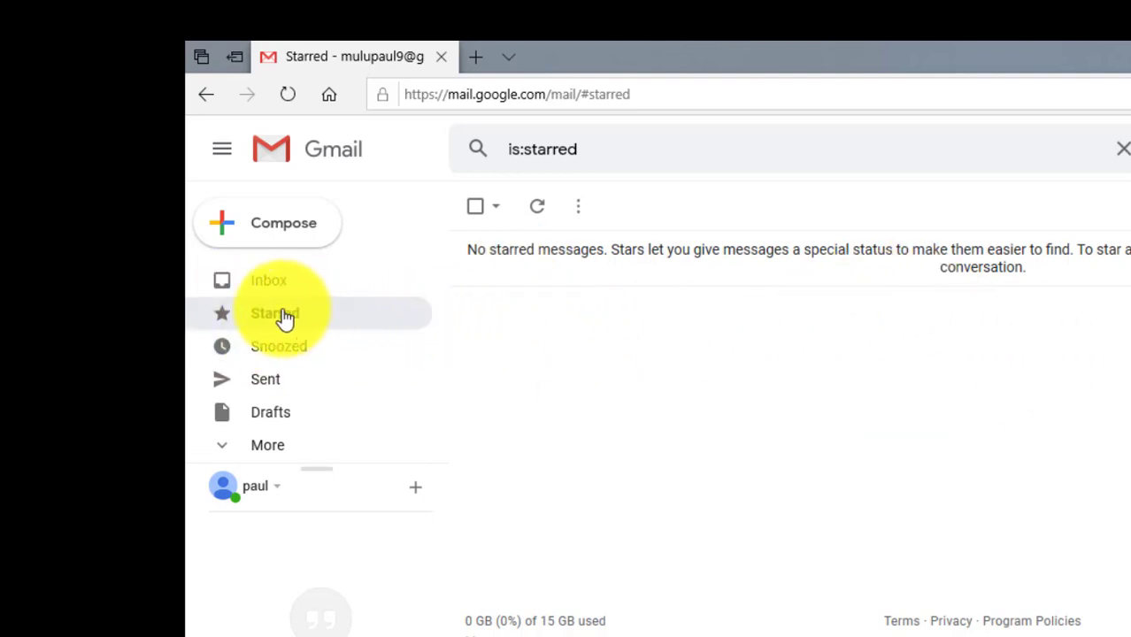
left_click(256, 387)
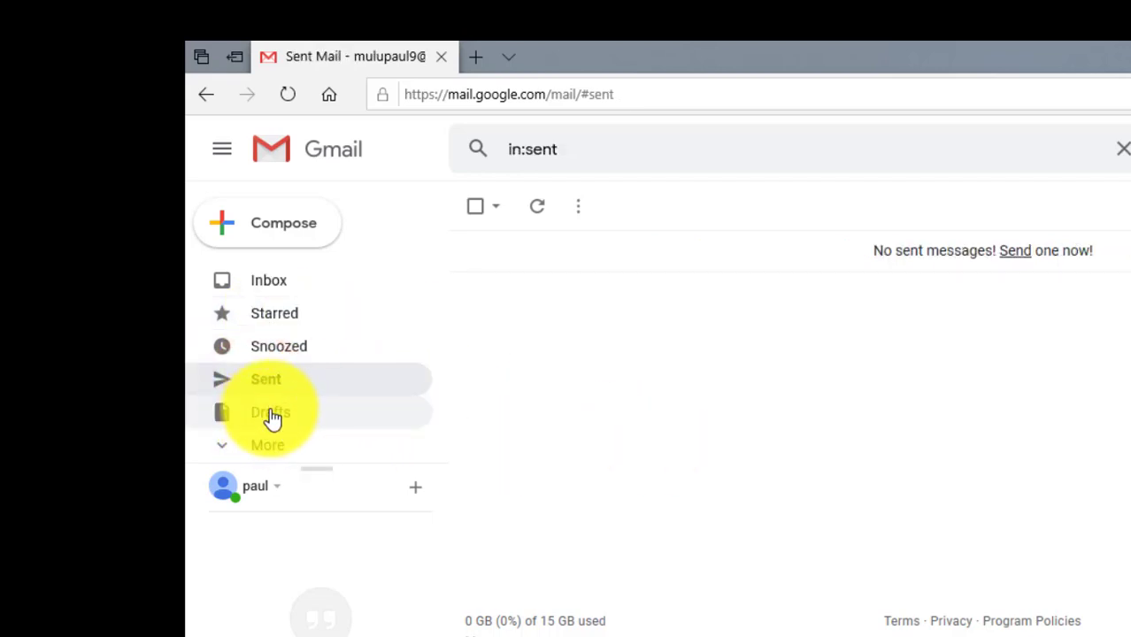
left_click(286, 414)
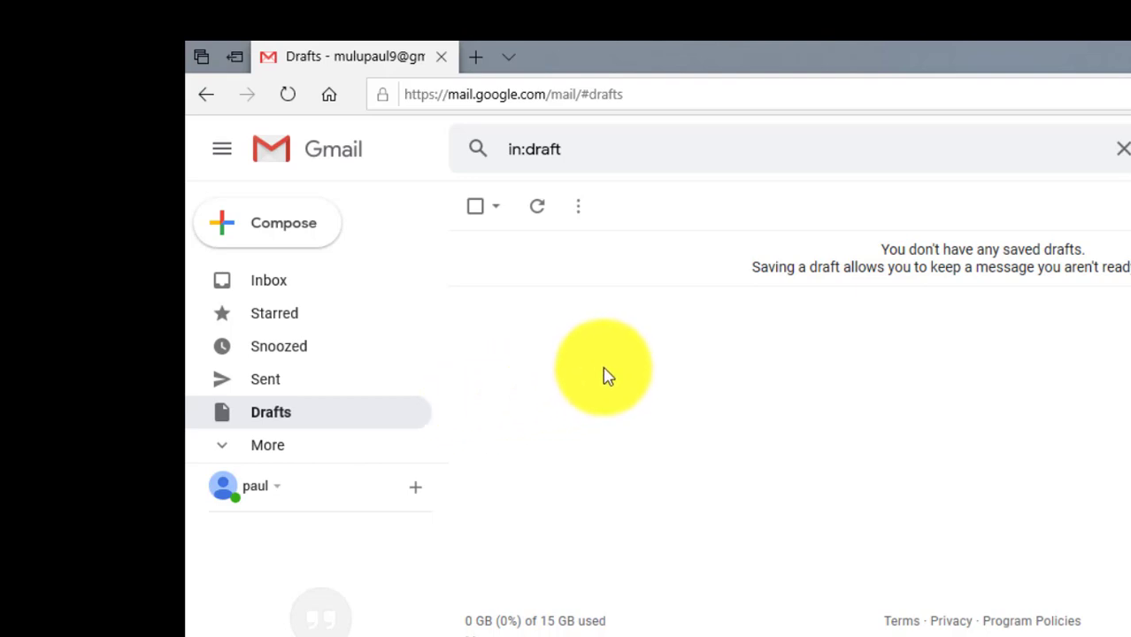
Step: Start a blank new message with the cursor in its To field
left_click(227, 232)
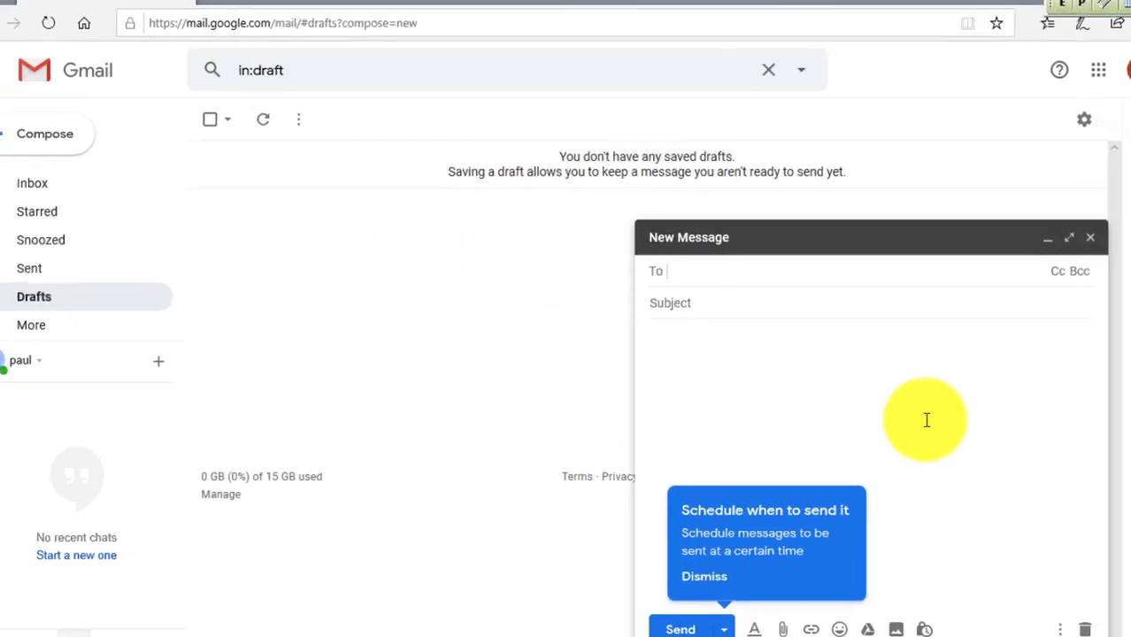
left_click(843, 396)
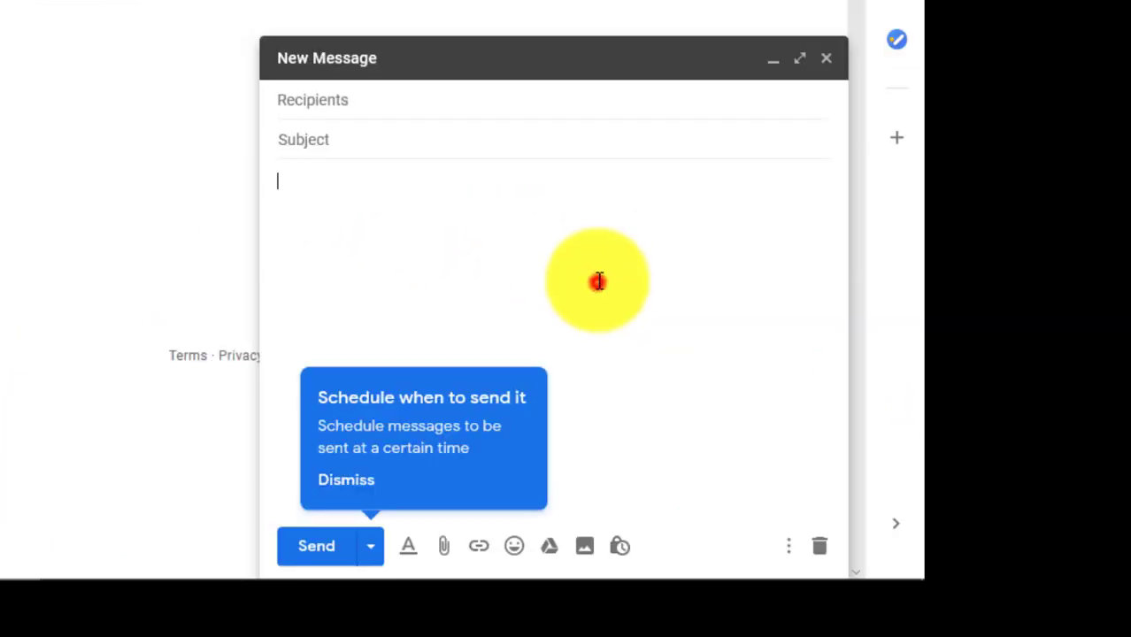
left_click(354, 99)
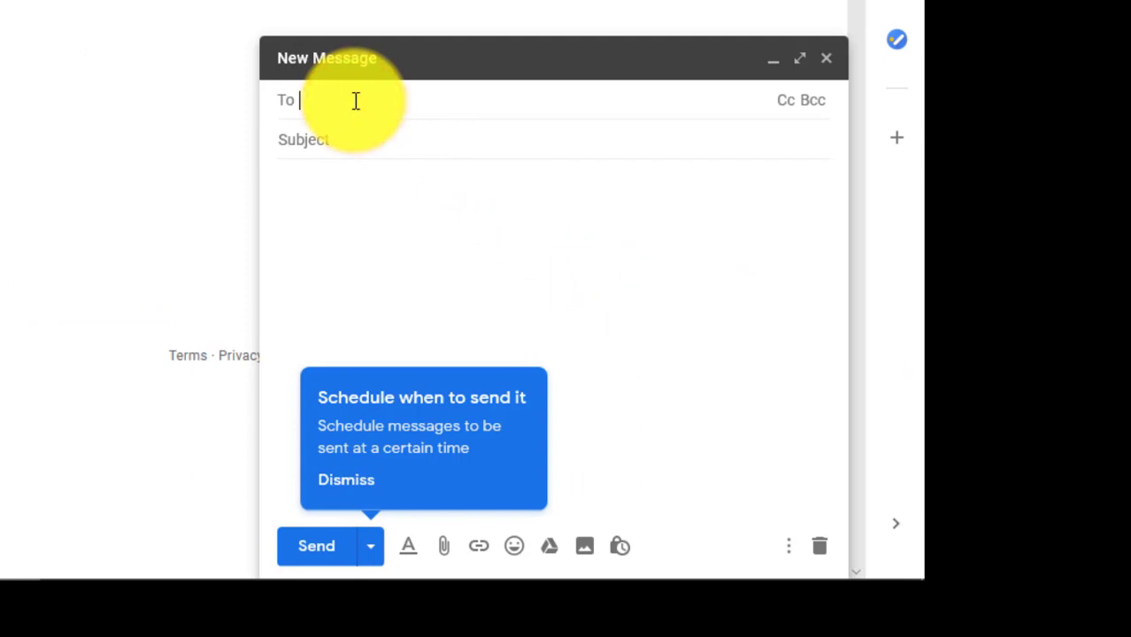